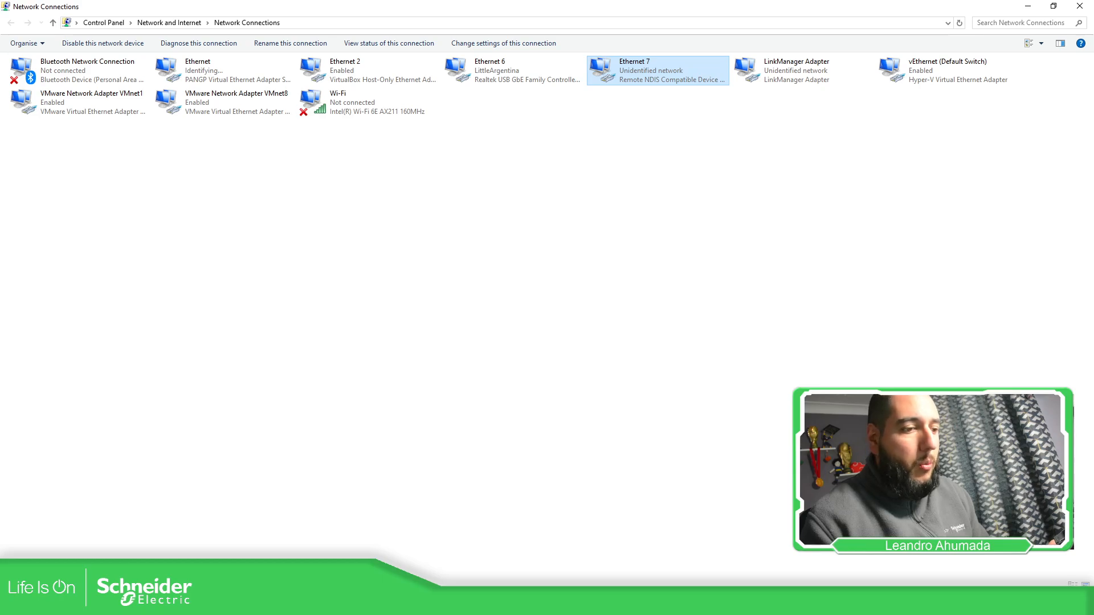
- Ping 192.168.254.254 from the Command Prompt
left_click_drag(1093, 105, 540, 154)
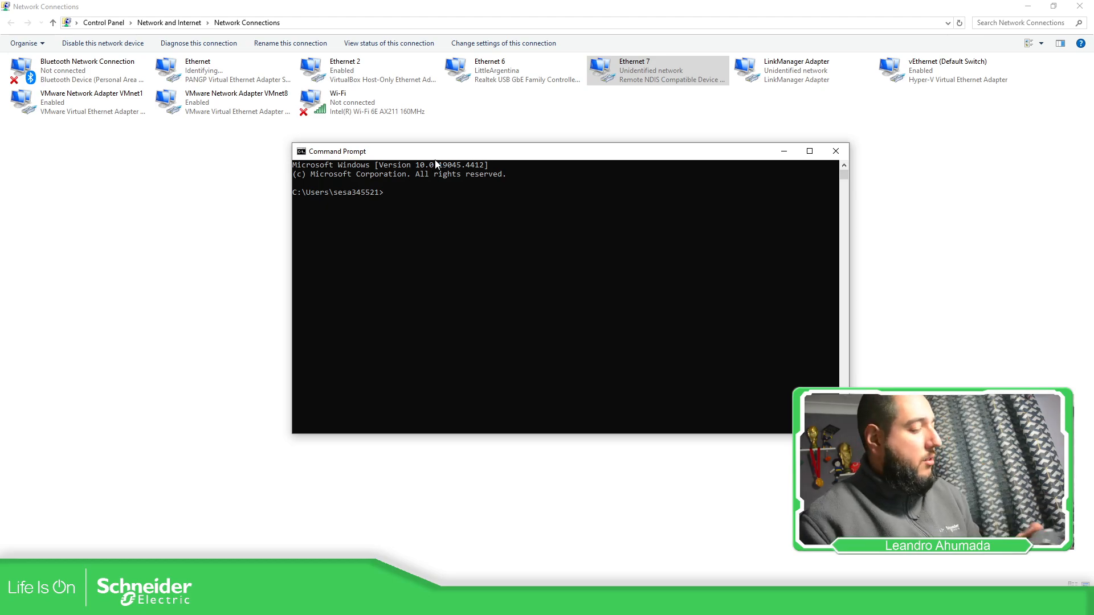
type("p")
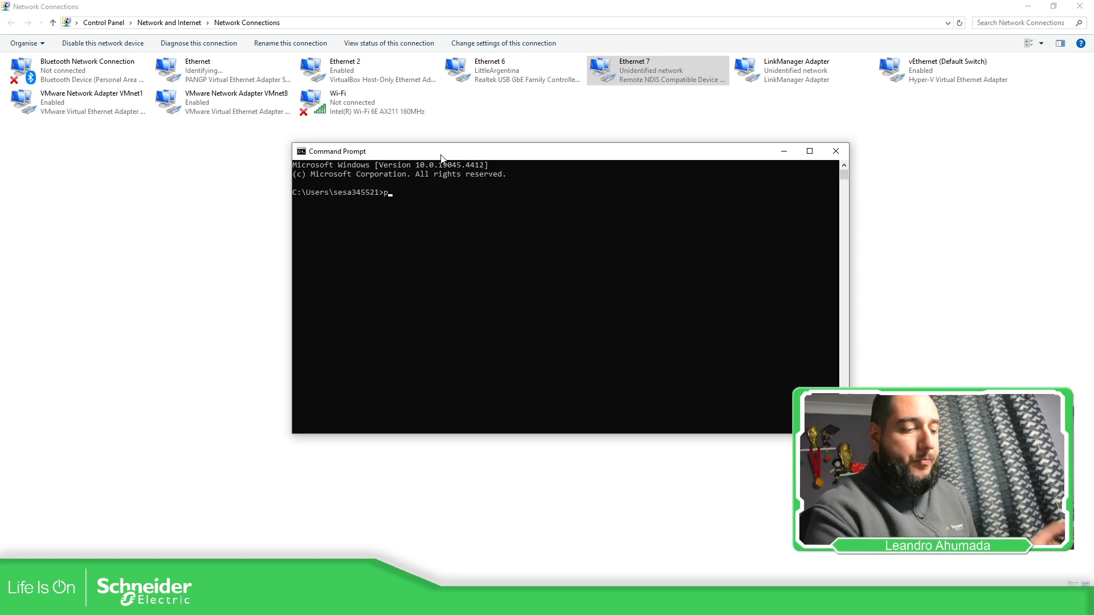
type("ing 192.168.254.254")
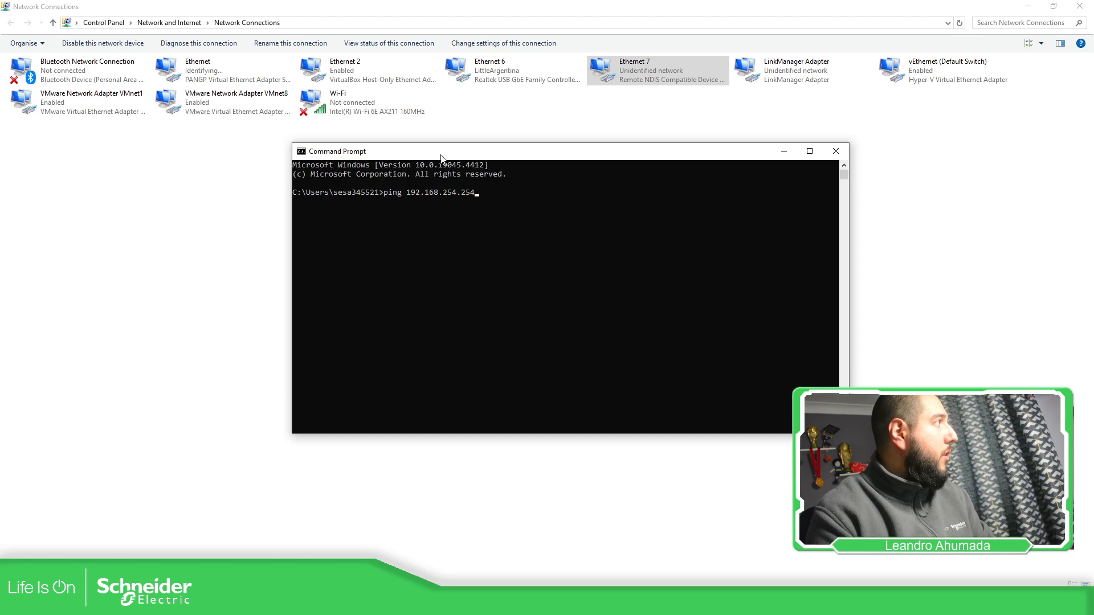
key("Return")
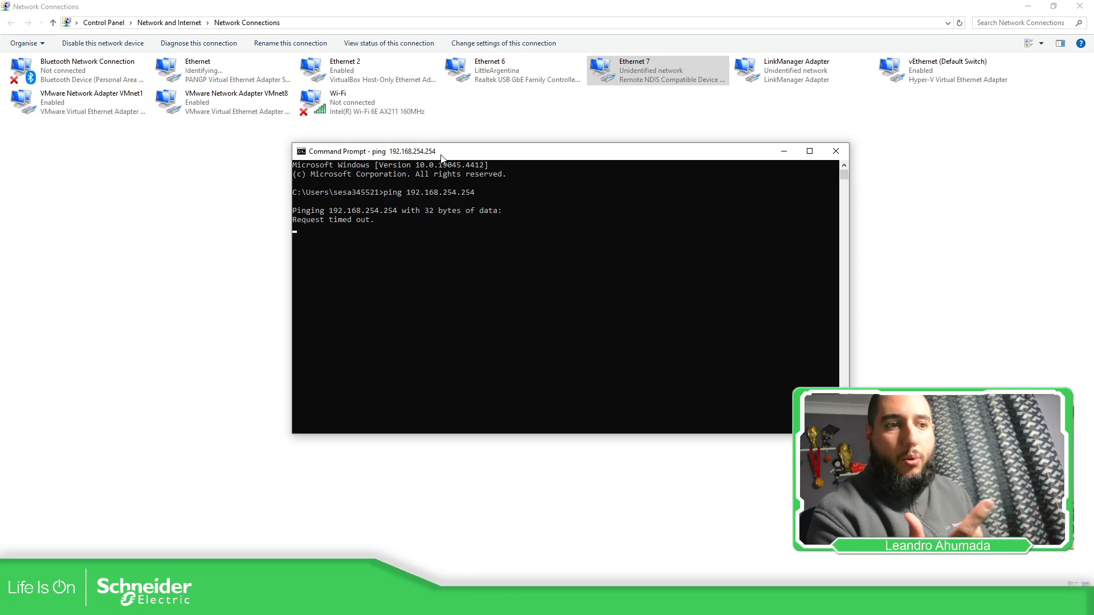
- In Network Connections, give the Ethernet 7 adapter the static IPv4 address 192.168.254.100 with subnet mask 255.255.255.0
right_click(659, 73)
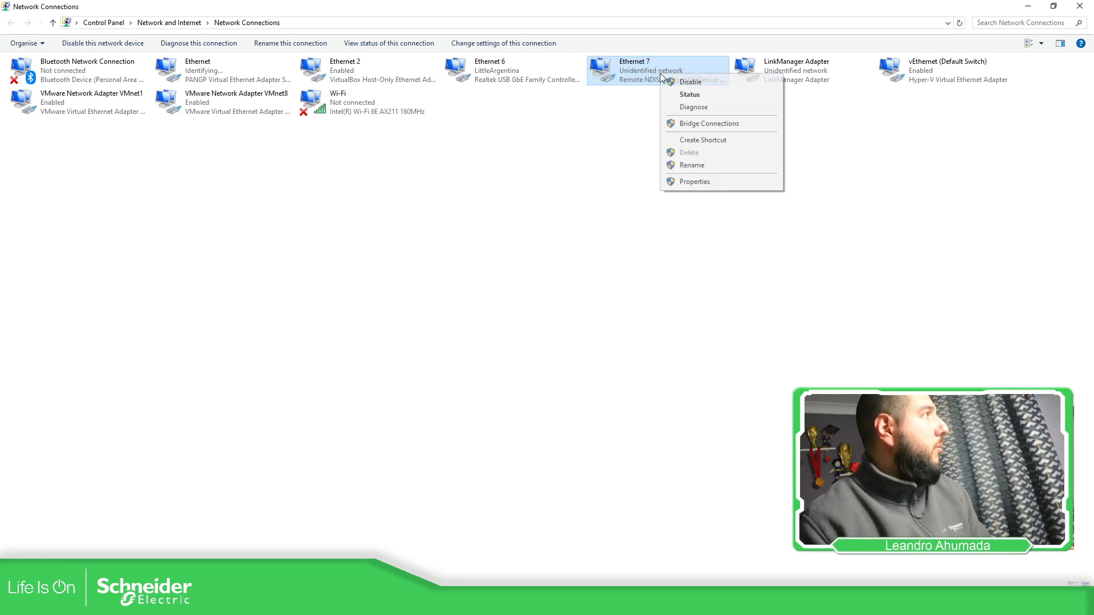
left_click(706, 182)
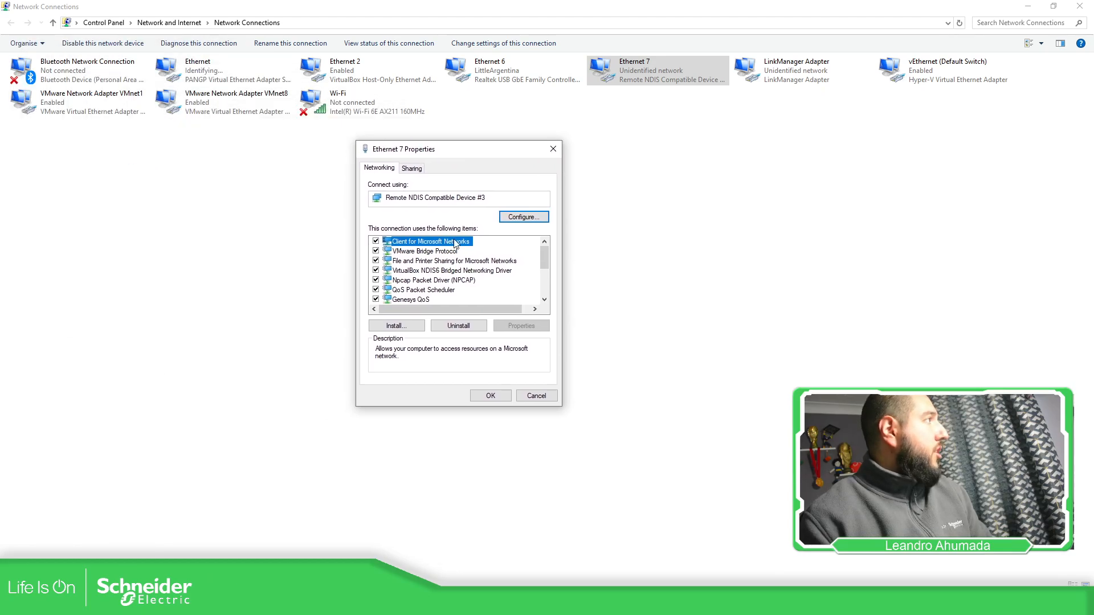
scroll(469, 279, "down", 2)
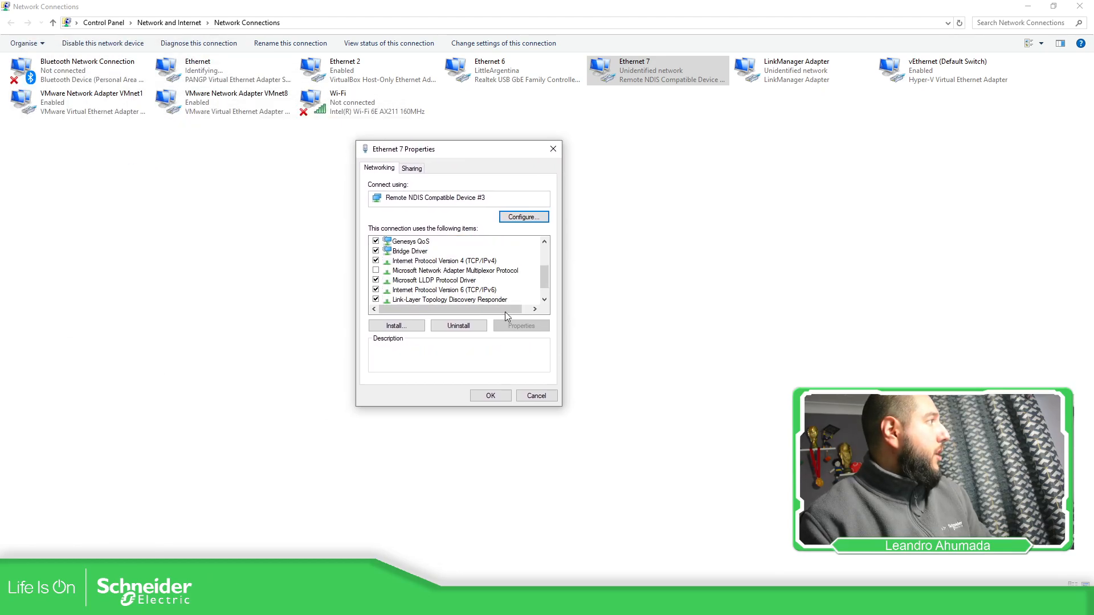
left_click(456, 260)
left_click(521, 325)
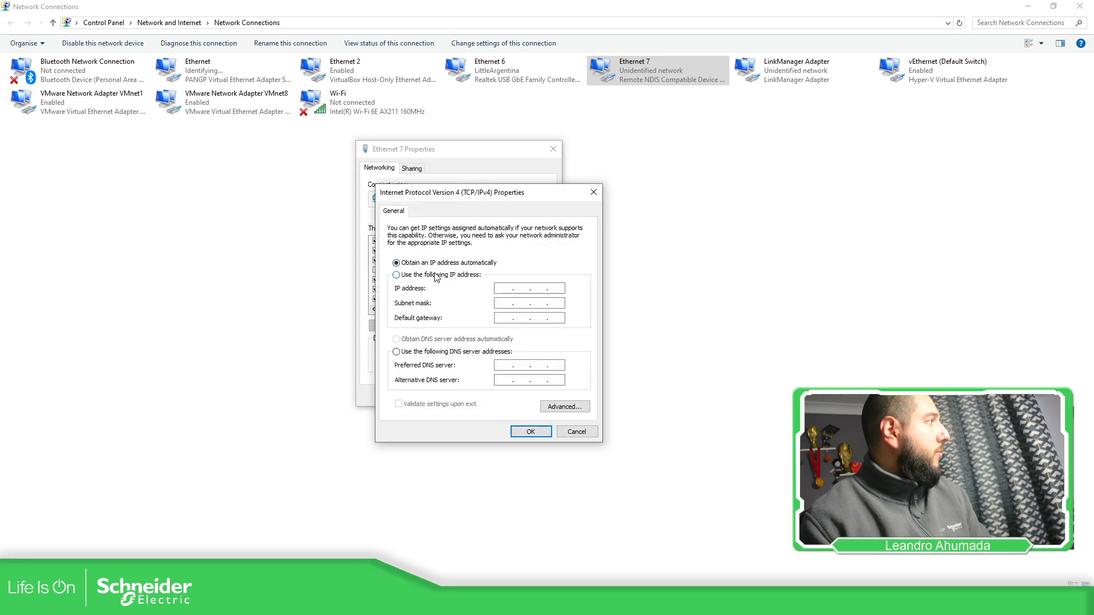
left_click(435, 276)
type("192 . ")
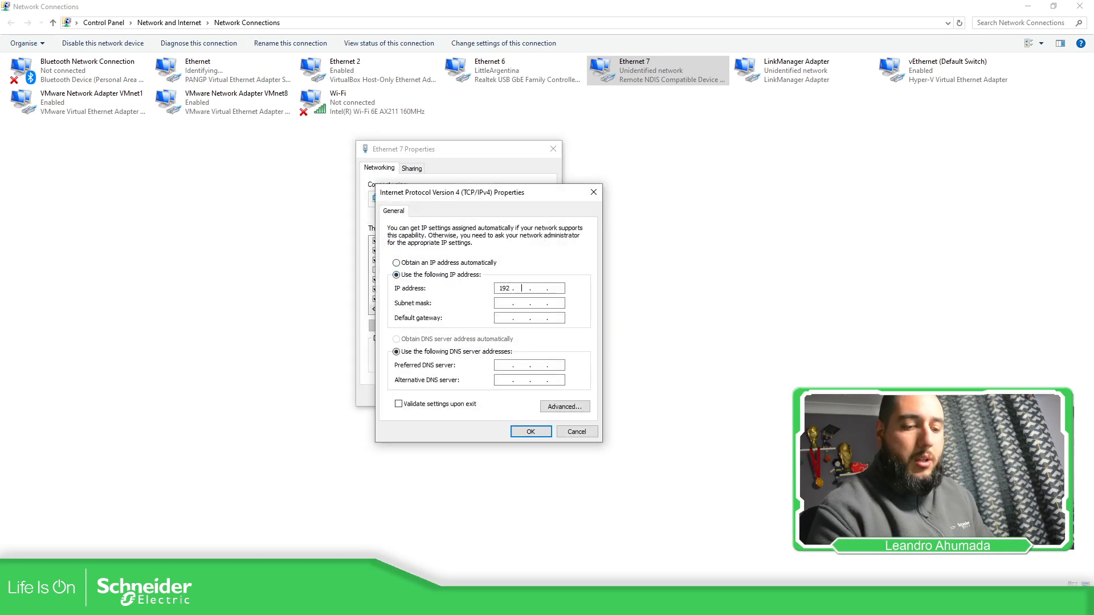
type("168")
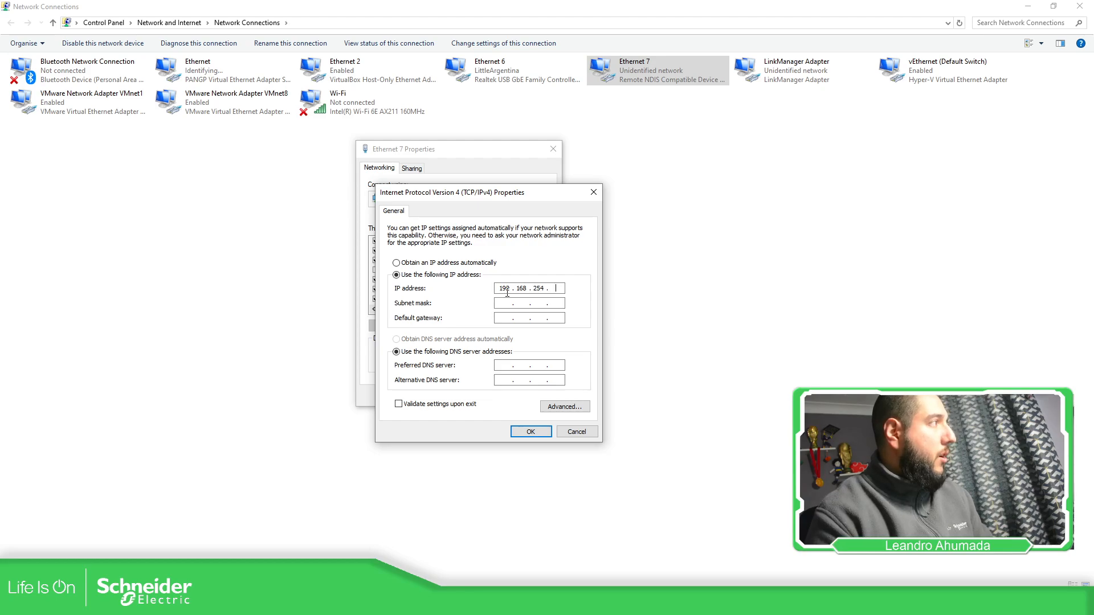
key("Tab")
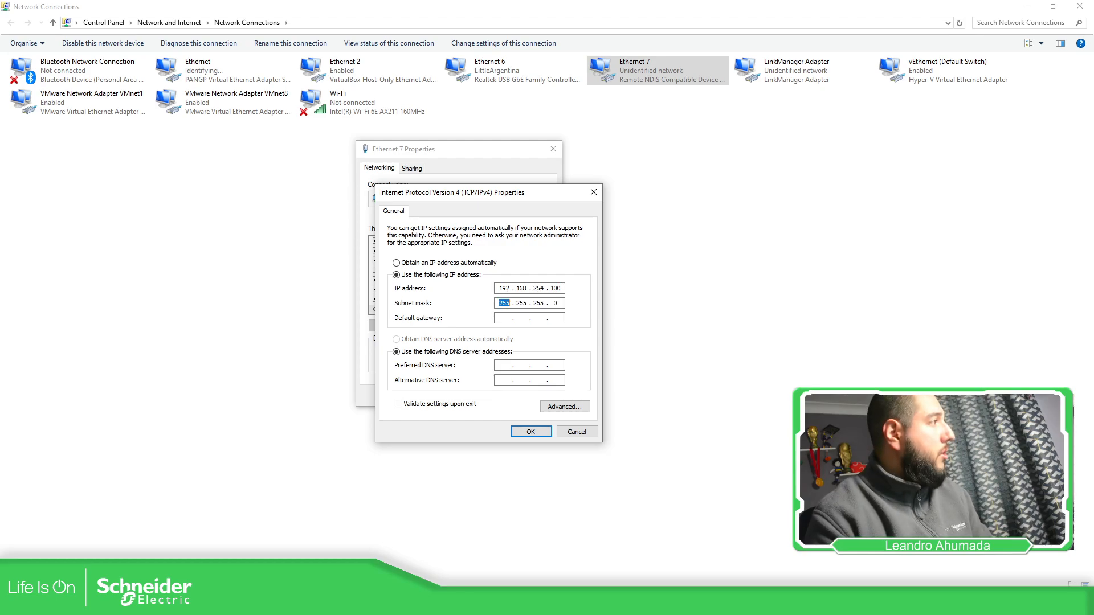
left_click(530, 432)
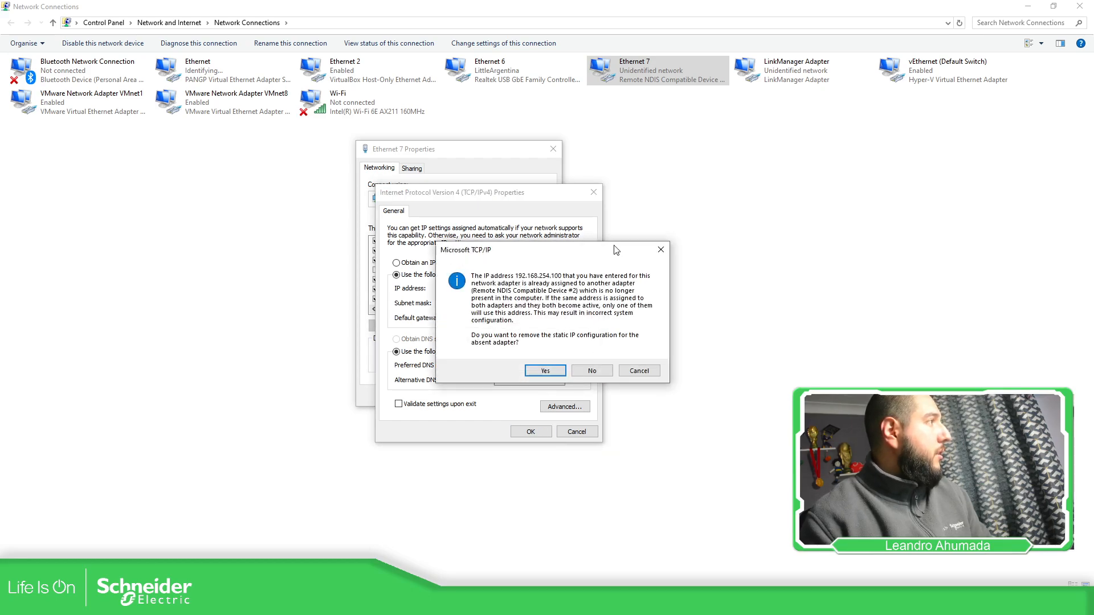
- Dismiss the address conflict prompt, set the adapter's IPv4 address to 192.168.254.101 and save the Ethernet 7 properties
left_click_drag(616, 250, 609, 253)
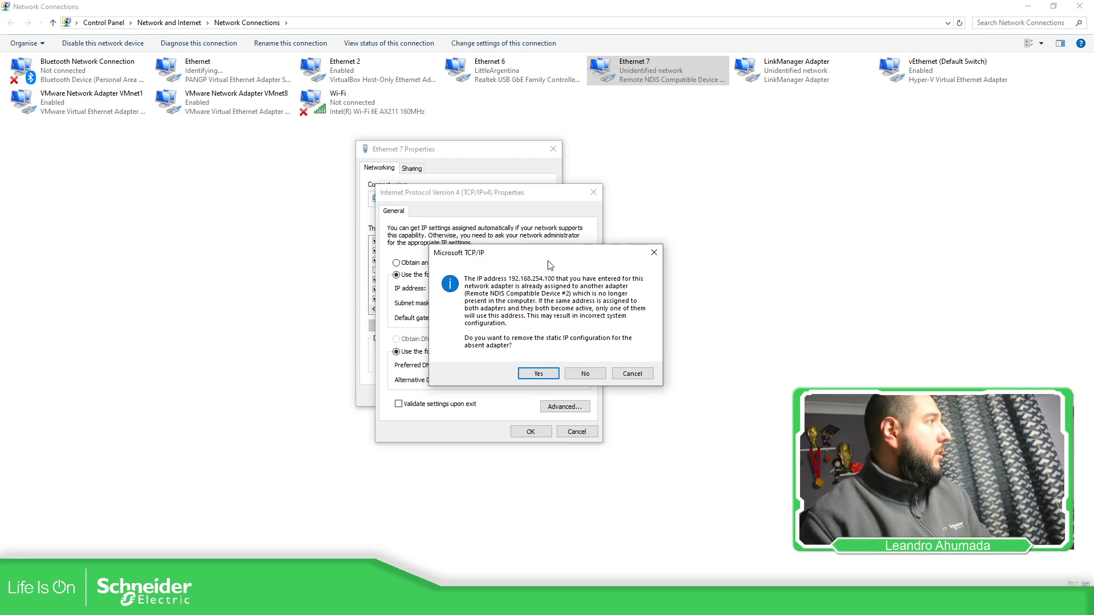
left_click(630, 374)
left_click_drag(556, 293, 566, 290)
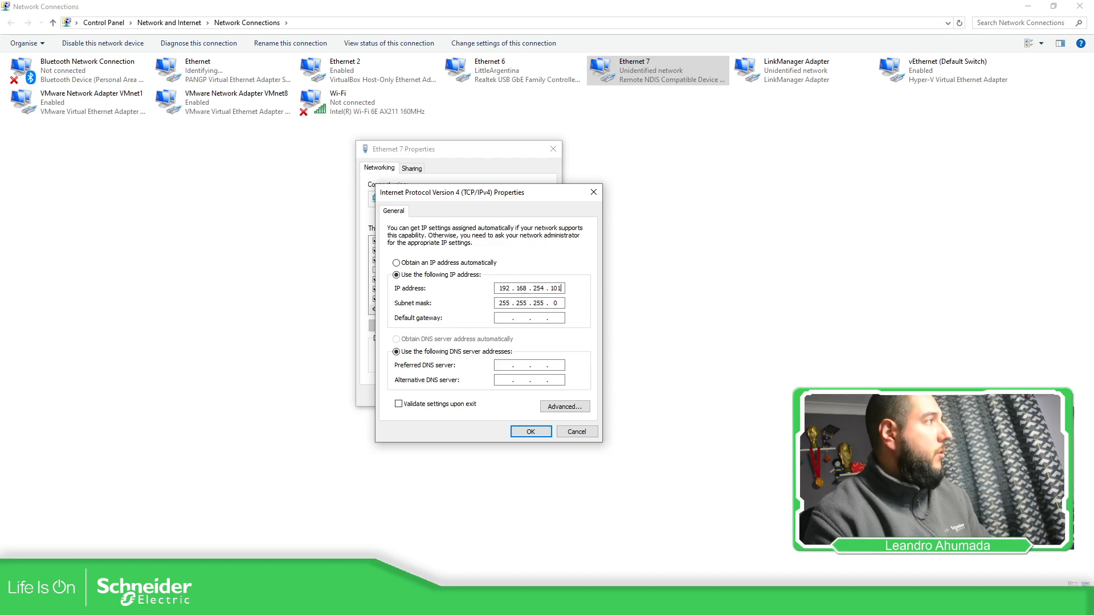
left_click(528, 432)
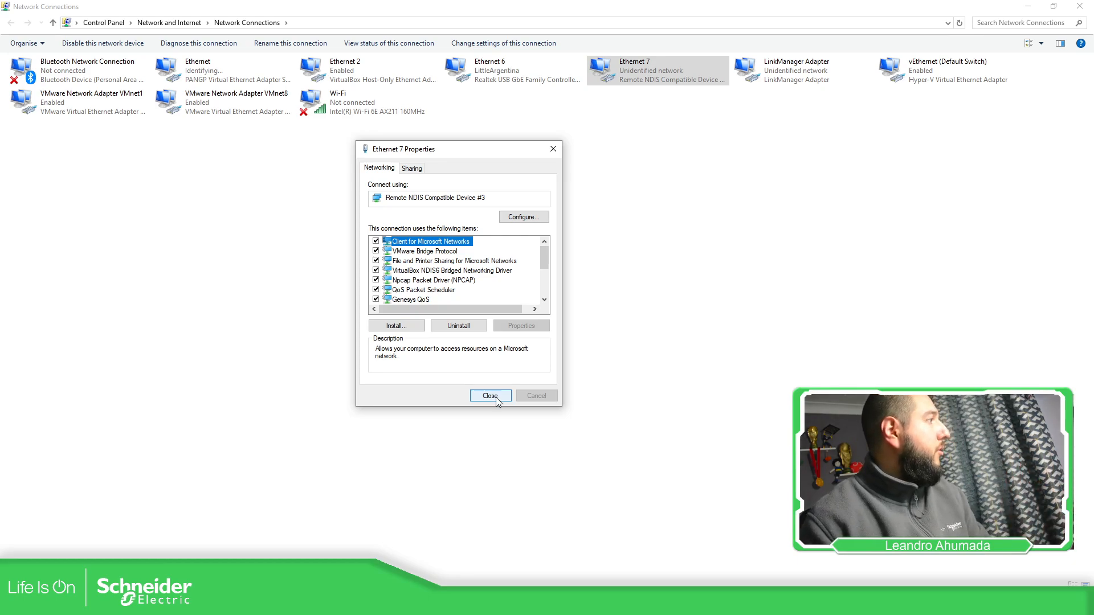
left_click(495, 398)
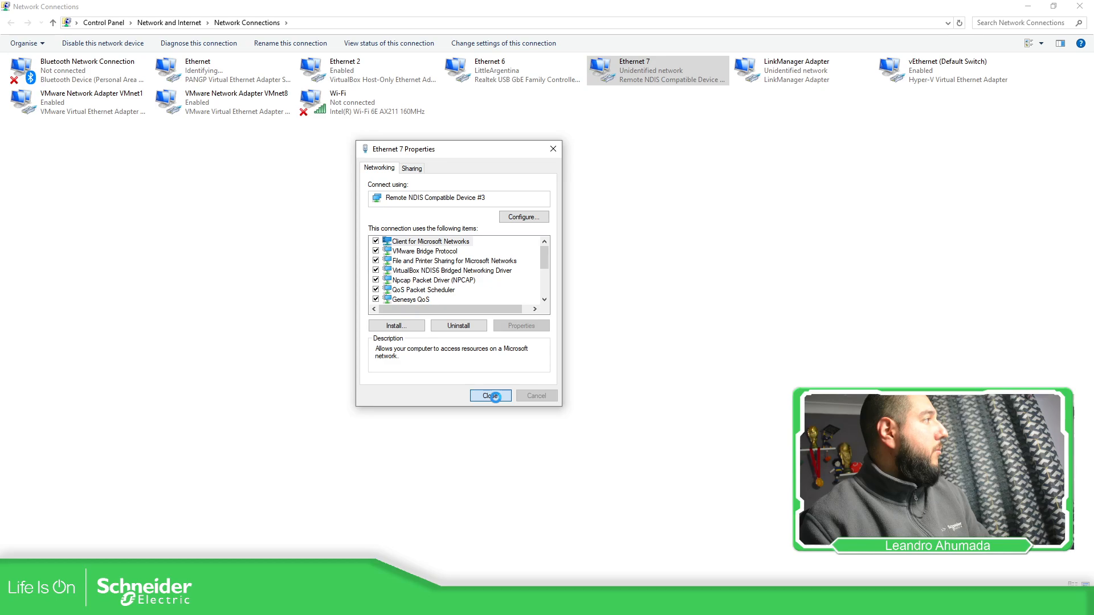
- Switch to the Command Prompt and repeat the ping to 192.168.254.254
key("alt+Tab")
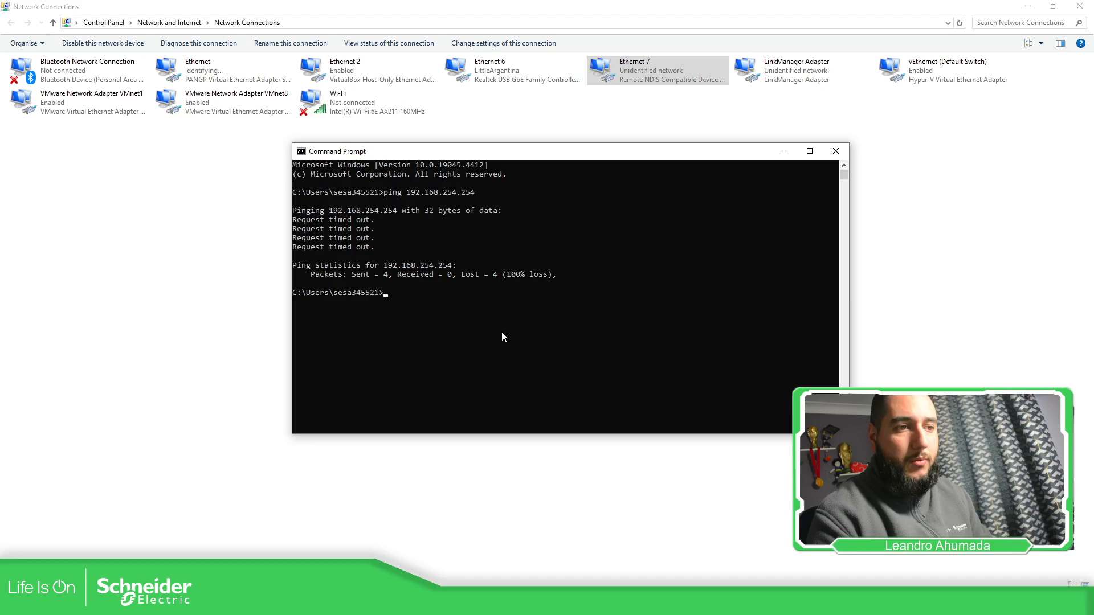
key("Up")
key("Return")
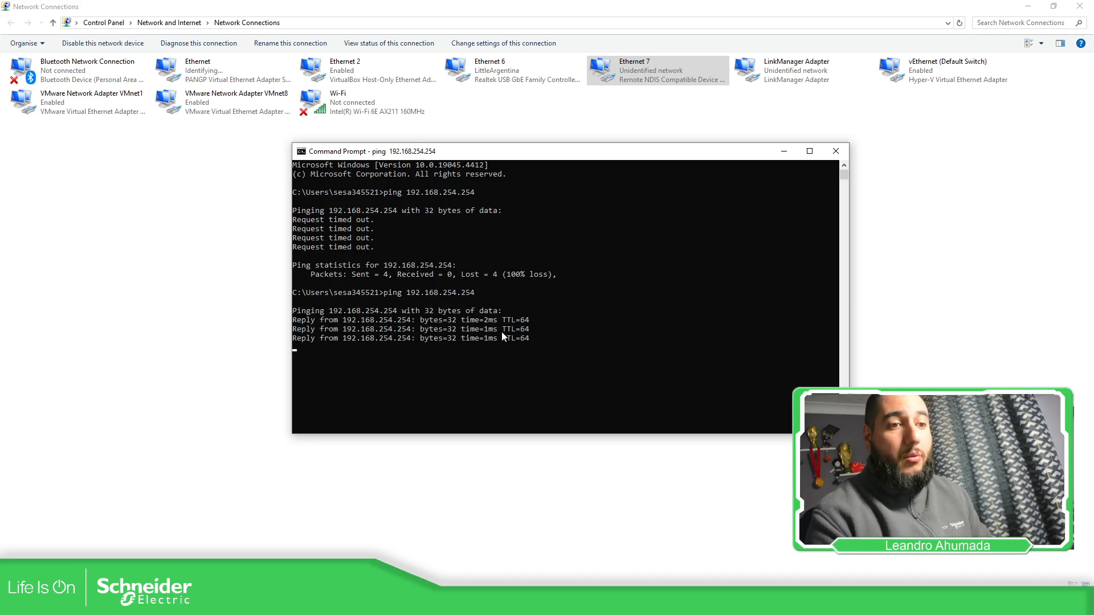
key("Return")
left_click(570, 490)
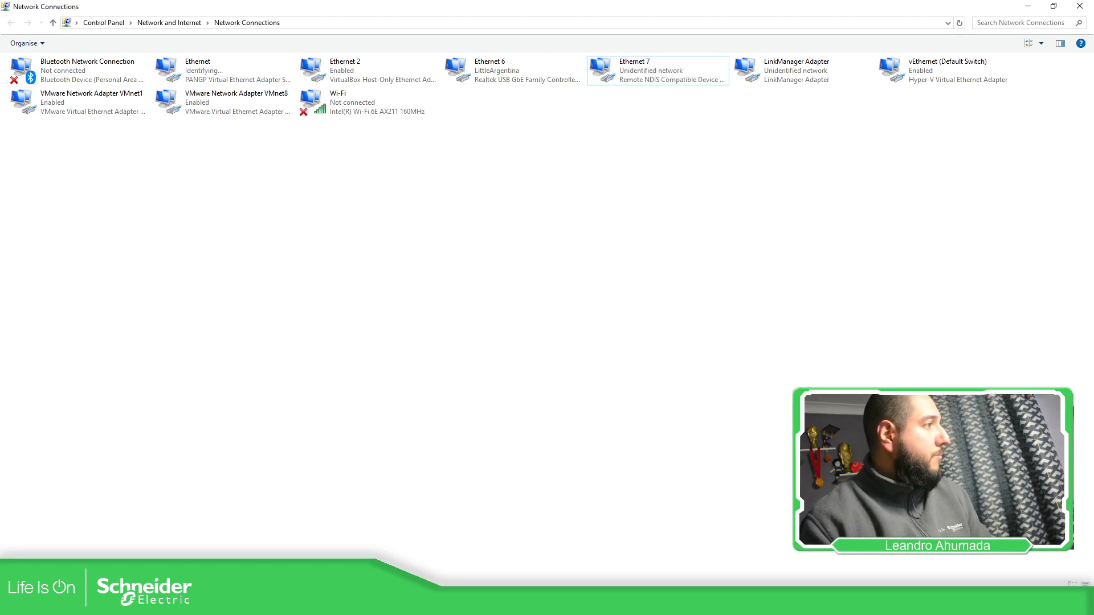
- Switch to the Edge browser and load the address 192.168.254.254
key("alt+Tab")
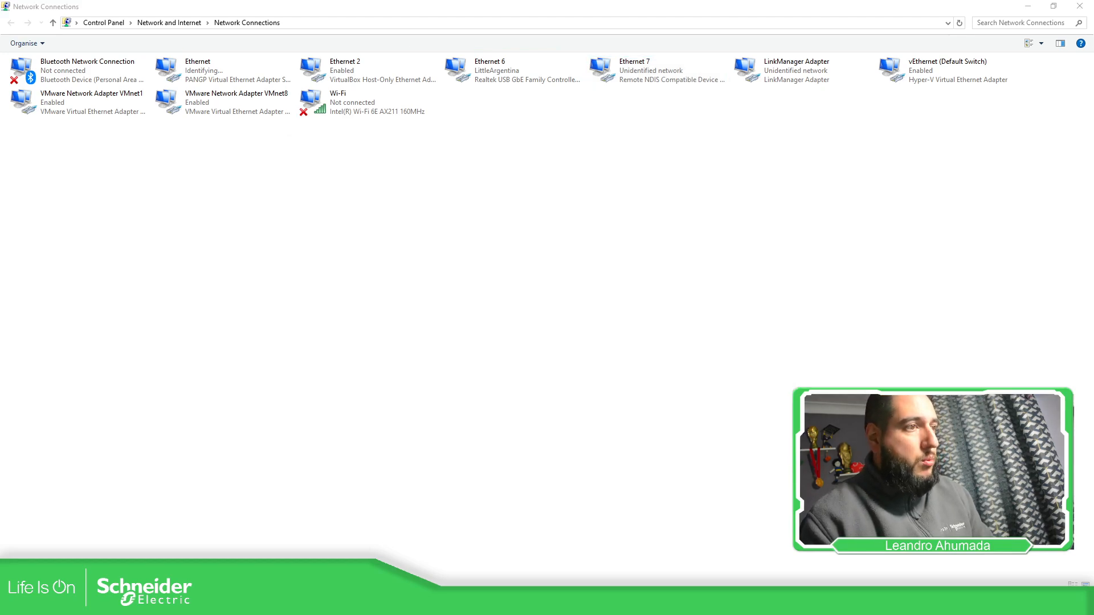
left_click_drag(1093, 33, 445, 18)
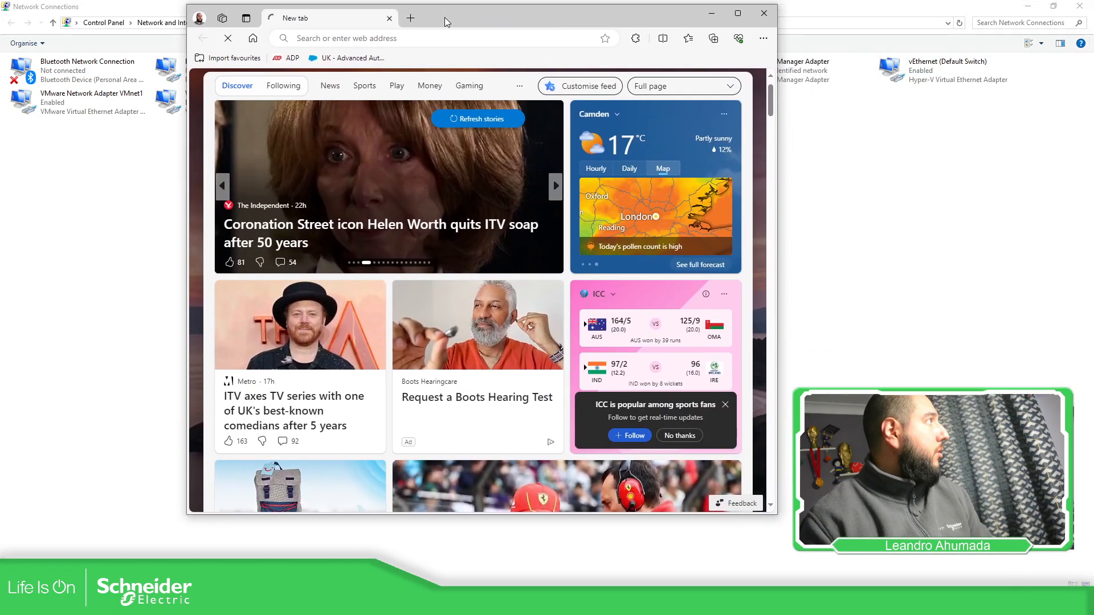
left_click(429, 41)
type("192.168.1")
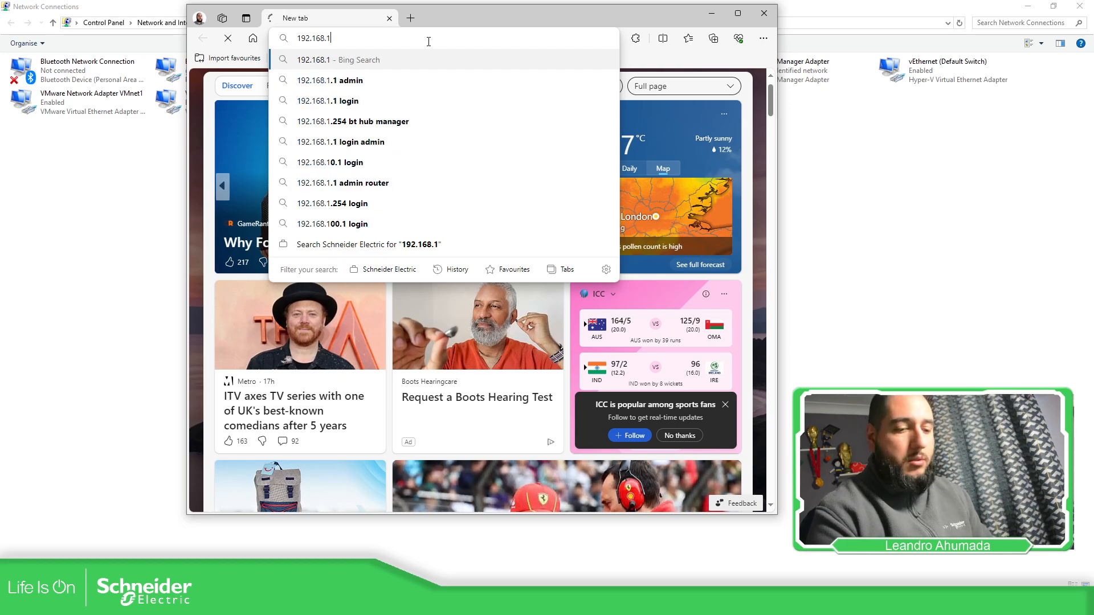
key("BackSpace")
type("25")
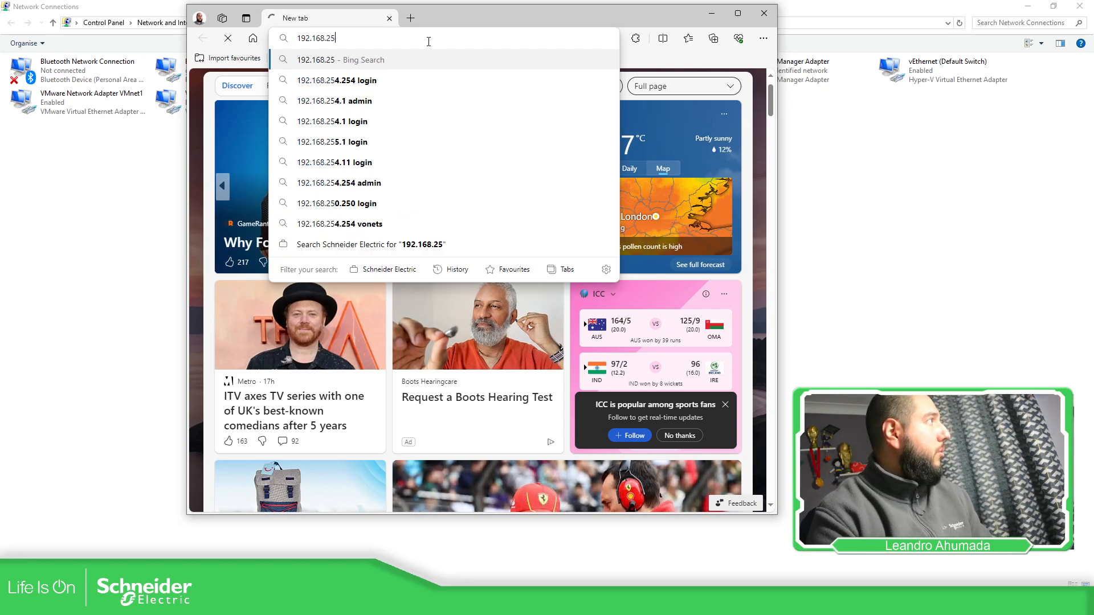
type("4.254")
key("Return")
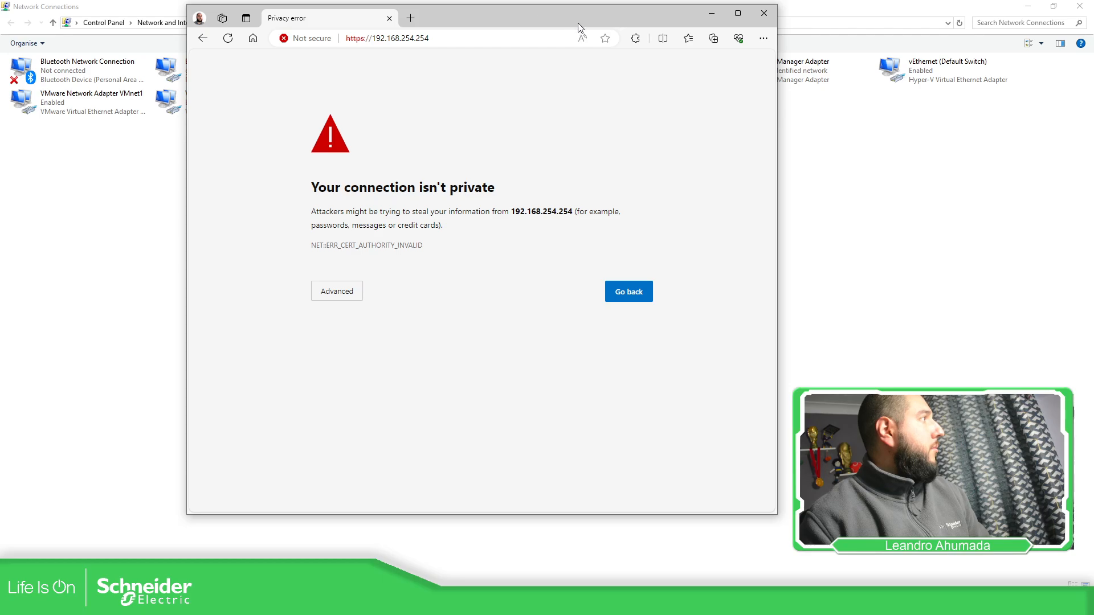
- Continue to the unsafe 192.168.254.254 site past the certificate warning
left_click(348, 291)
left_click(392, 380)
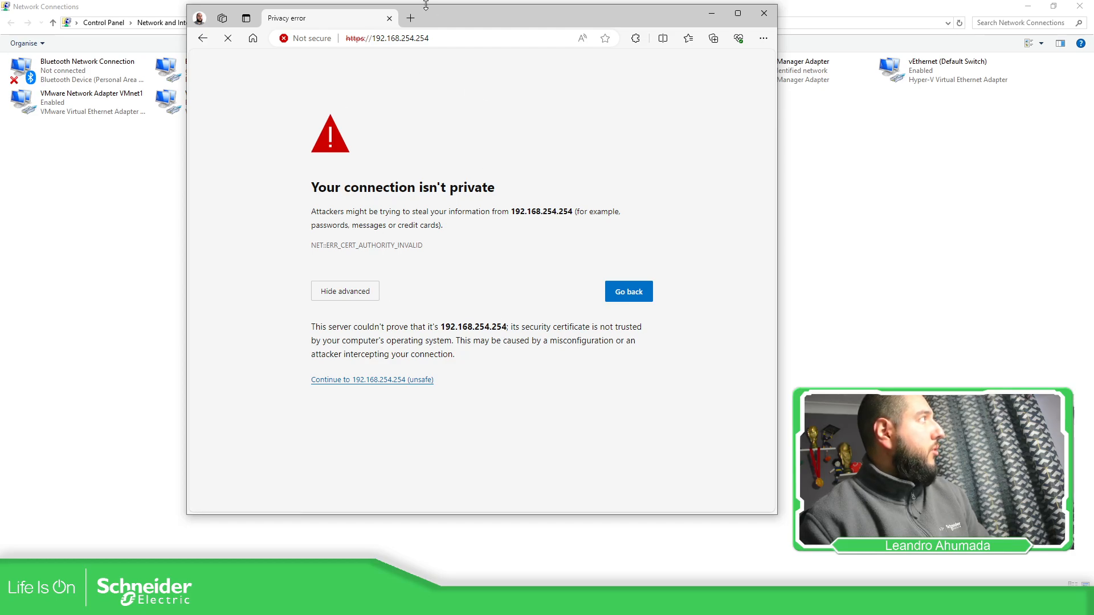
left_click_drag(427, 10, 455, 32)
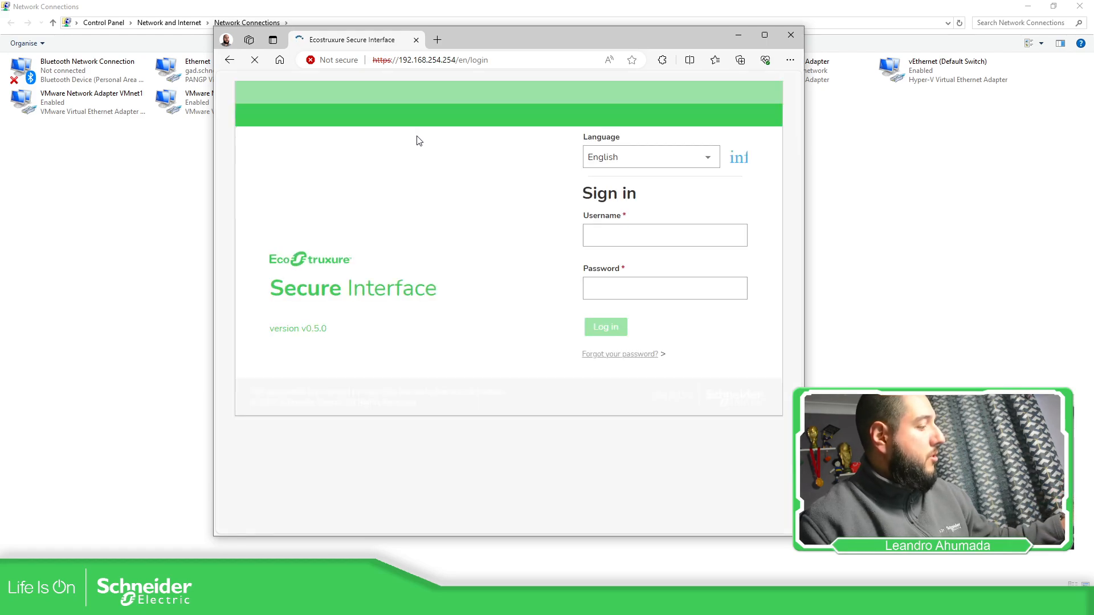
- Sign in to EcoStruxure Secure Interface with the username admin and the account password
left_click(646, 241)
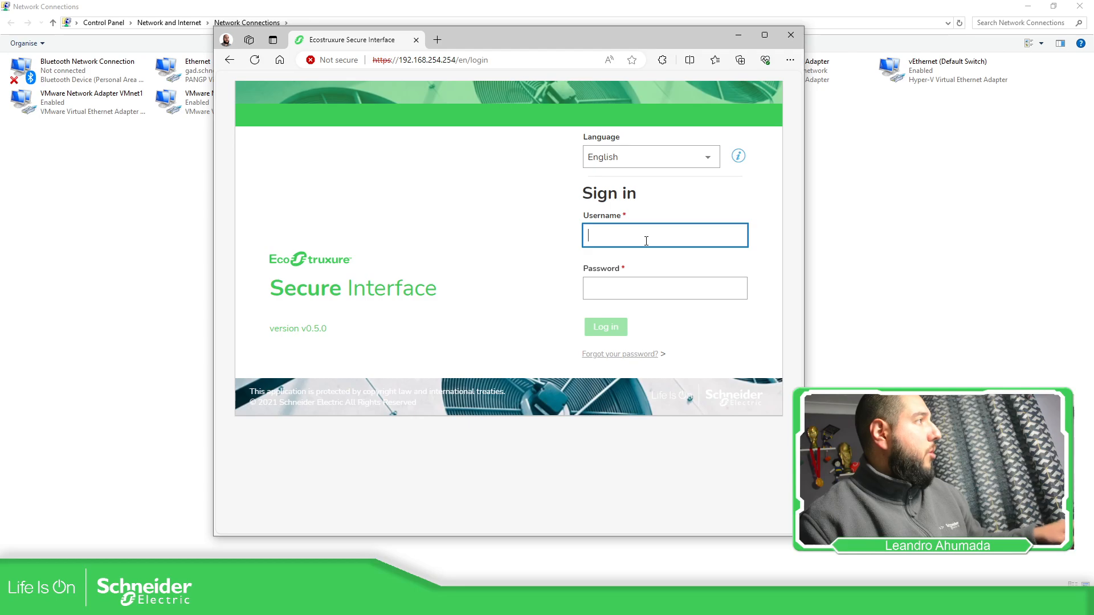
type("admin")
key("Tab")
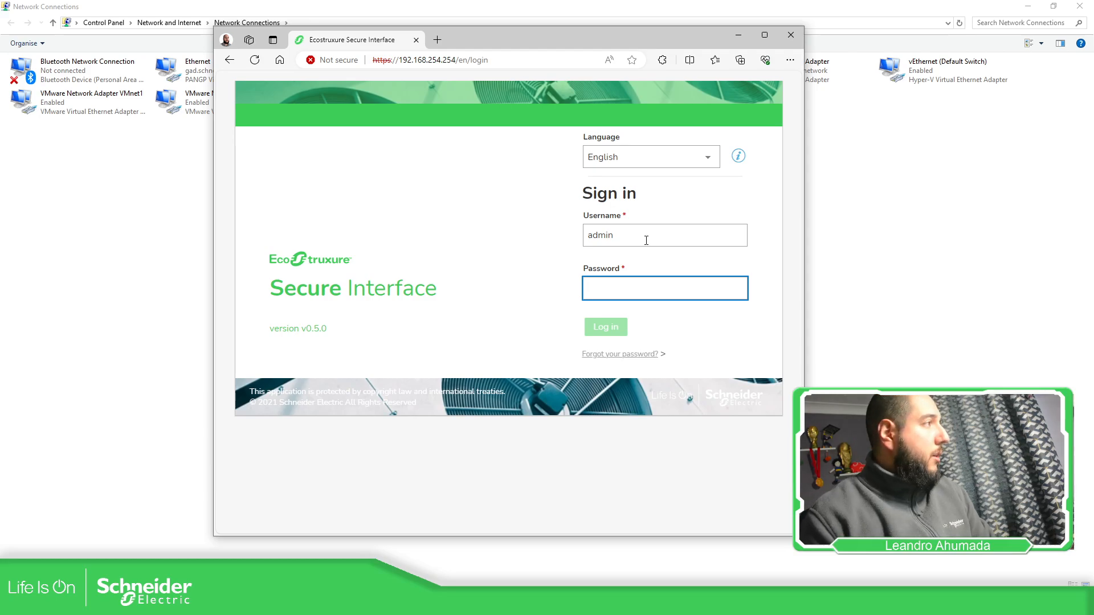
type("••")
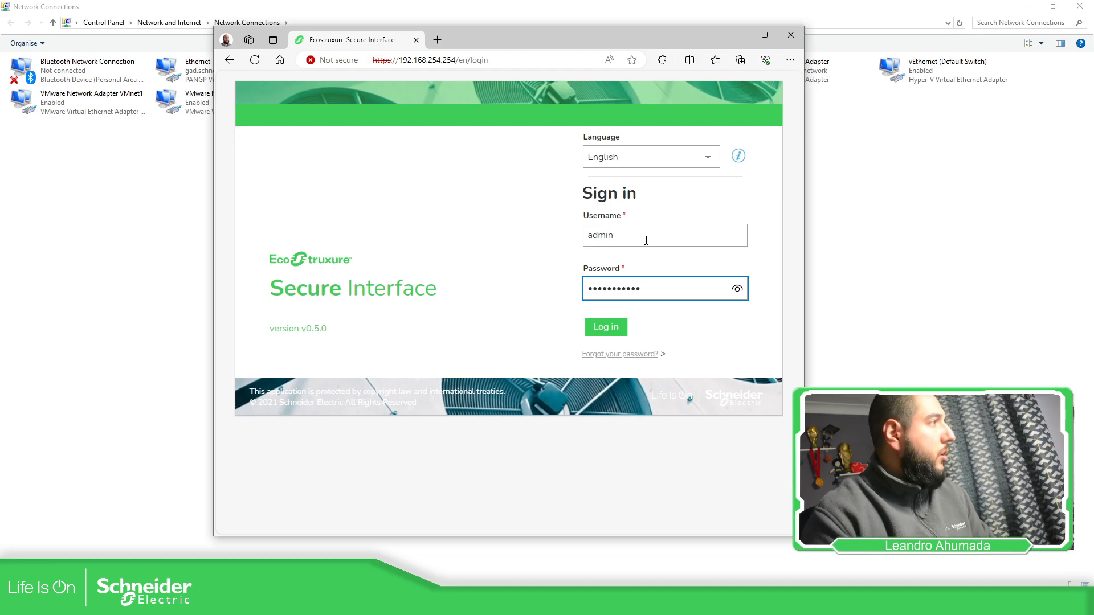
key("Return")
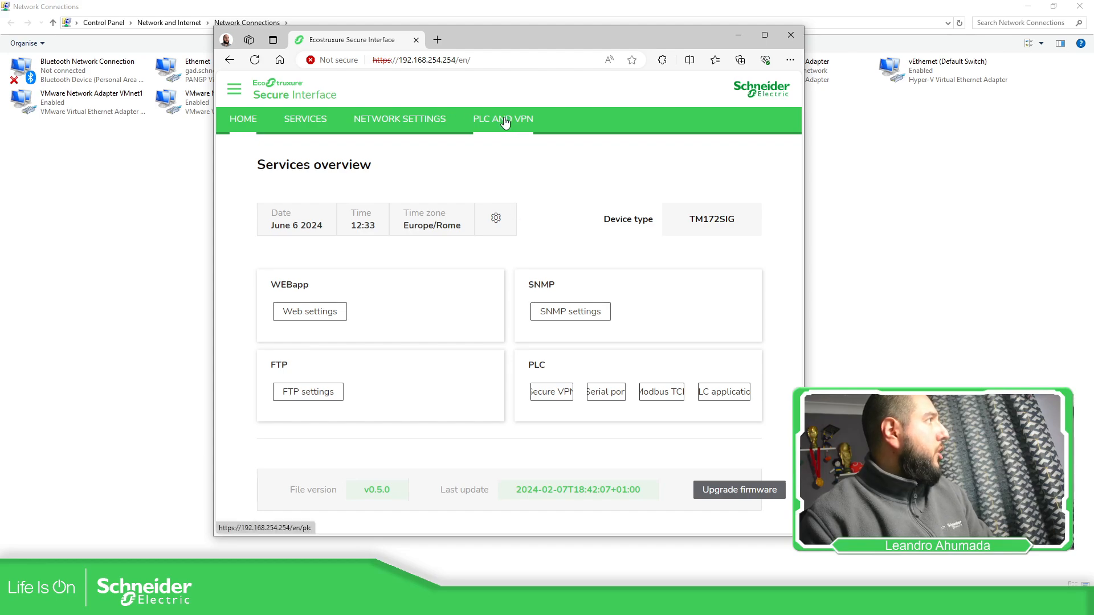
- In the network settings, disable DHCP for the Ethernet ports and set the IP address to 192.168.1.51
left_click(764, 34)
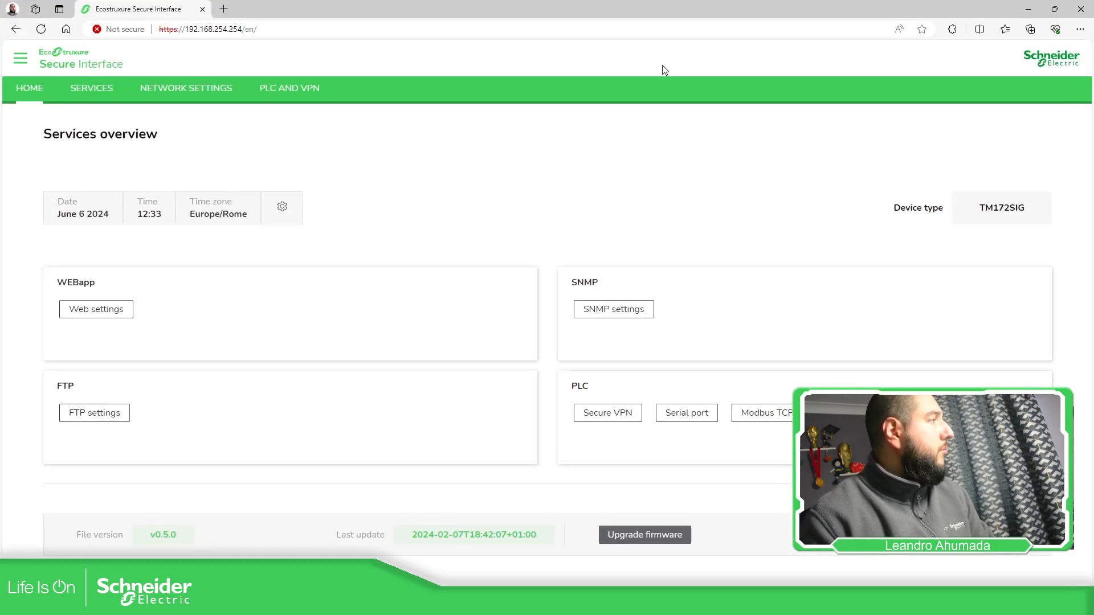
left_click(170, 92)
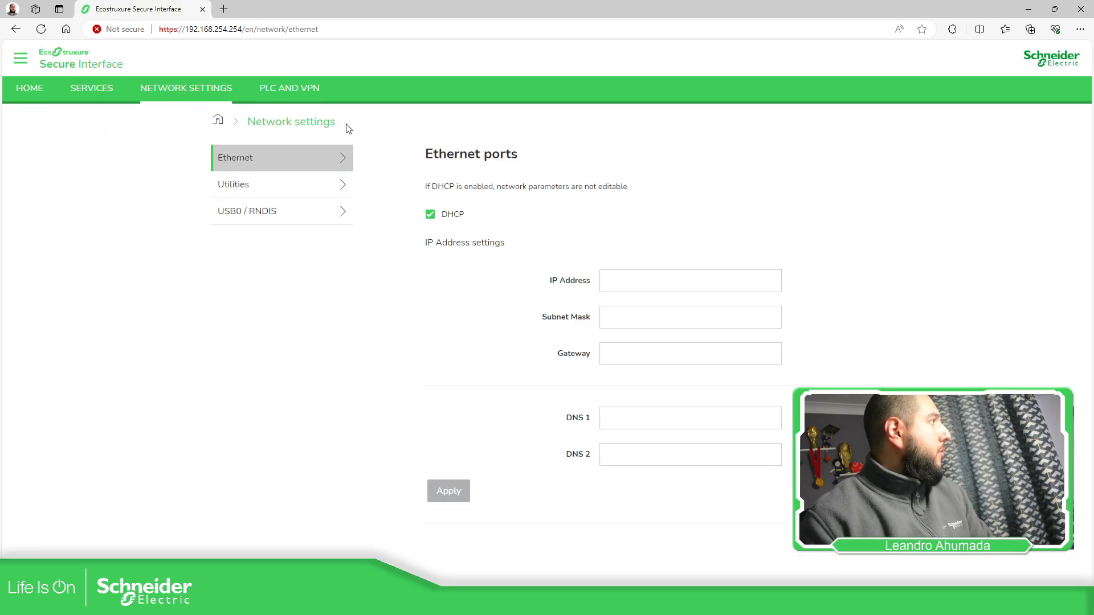
left_click(430, 214)
left_click(641, 290)
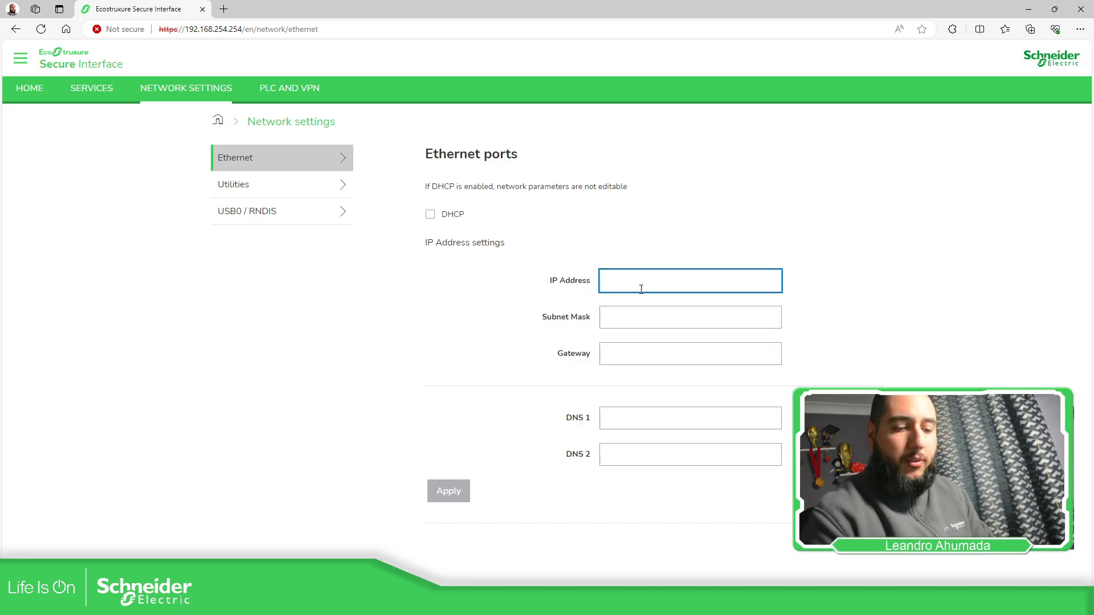
type("192.168.1.")
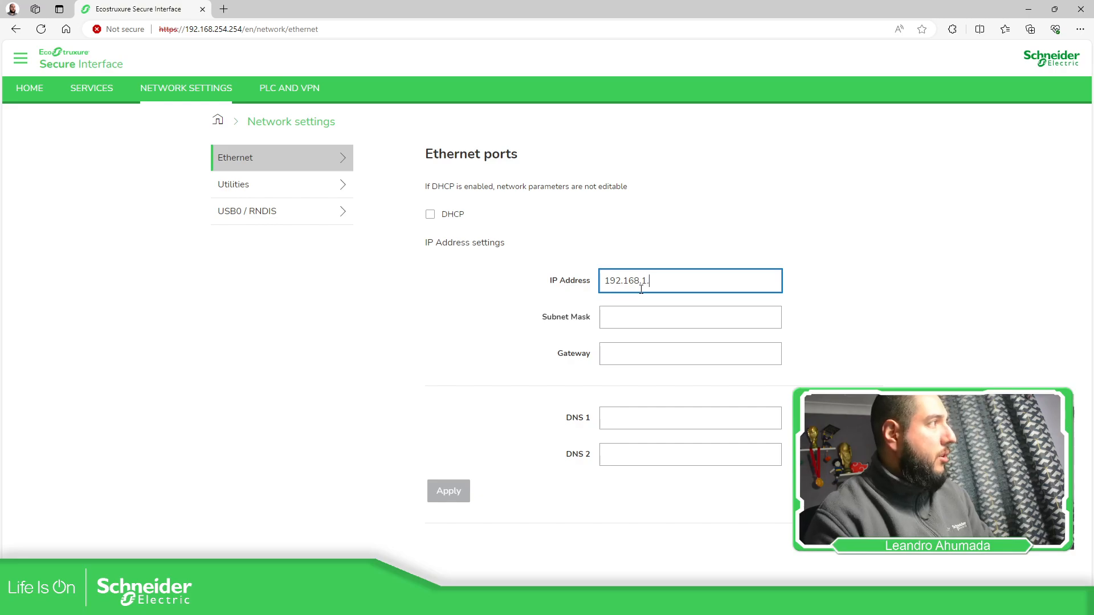
type("51")
key("Tab")
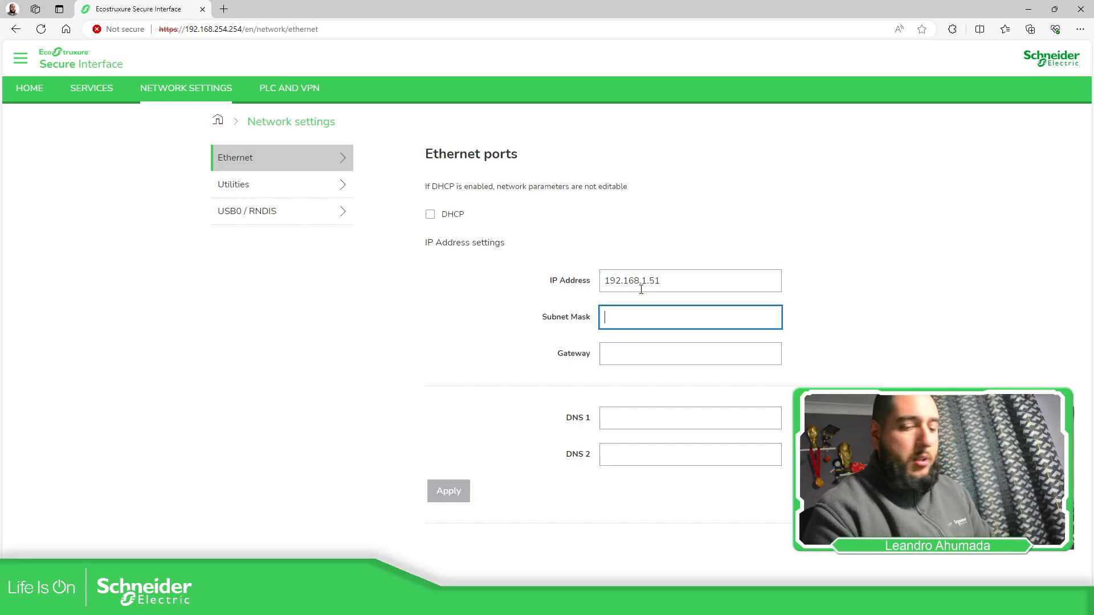
- Set the Ethernet subnet mask to 255.255.255.0 and the gateway to 192.168.1.1, and apply the network settings
type("255.255.255")
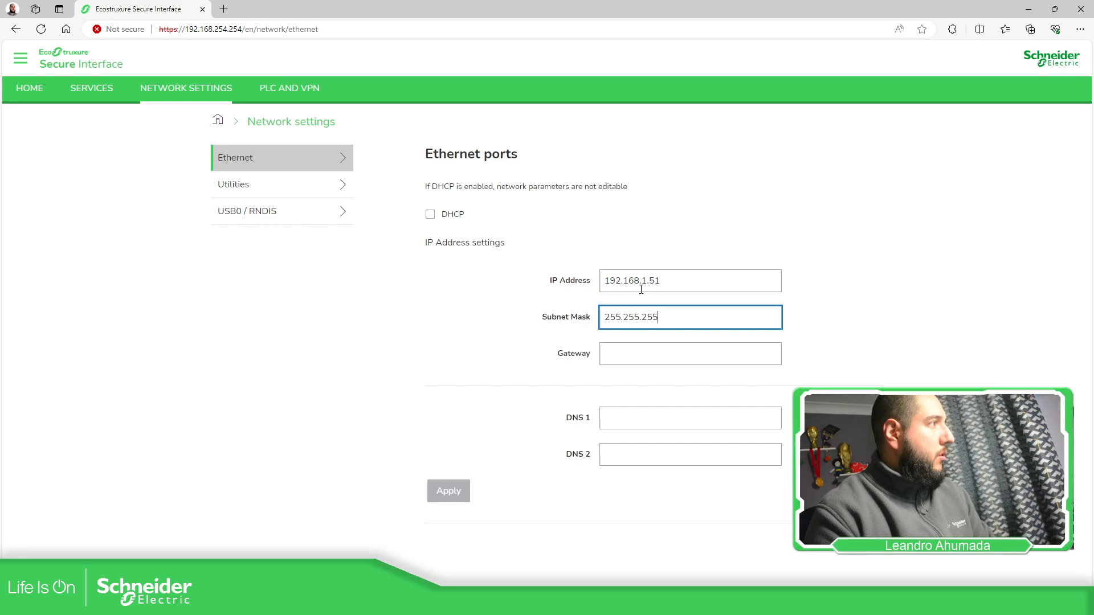
type(".0")
key("Tab")
type("192")
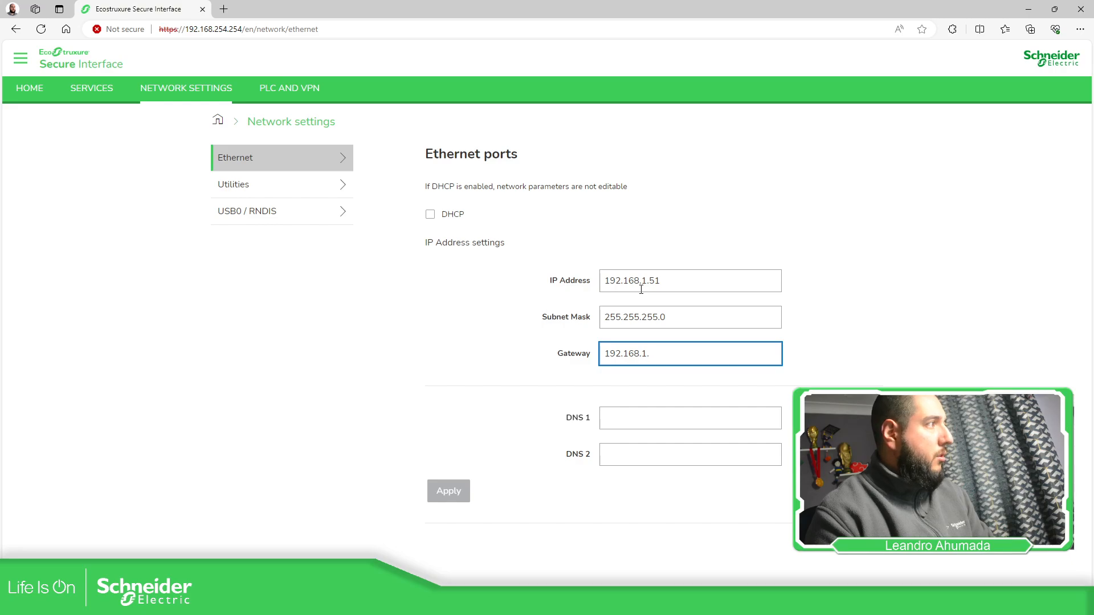
type(".168.1.1")
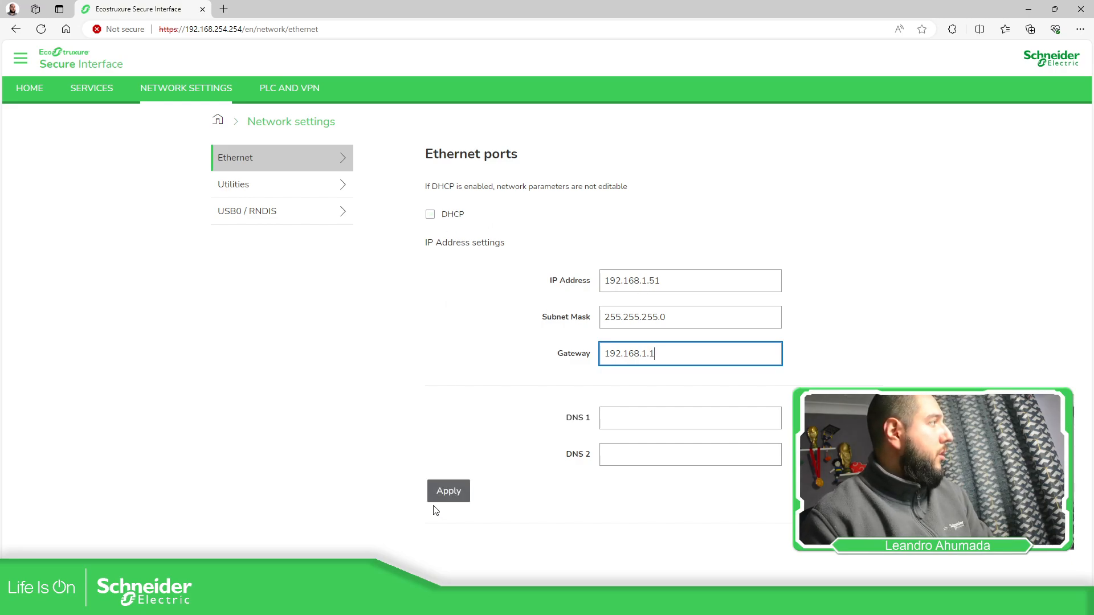
left_click(456, 501)
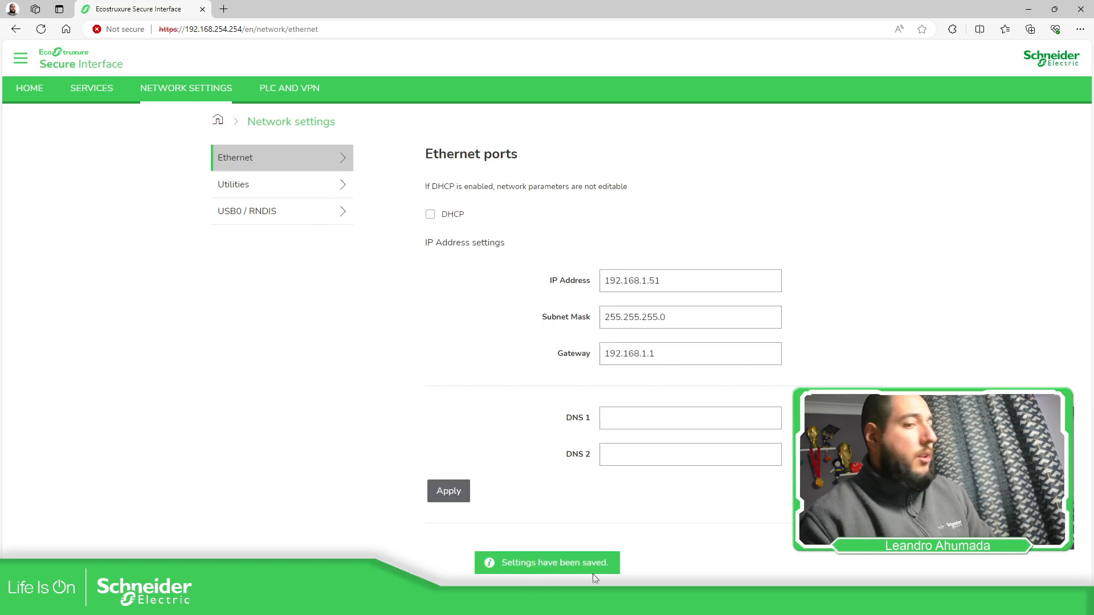
- Delete the 192.168.1.188 entry from the Modbus TCP IP address allow list
left_click(251, 183)
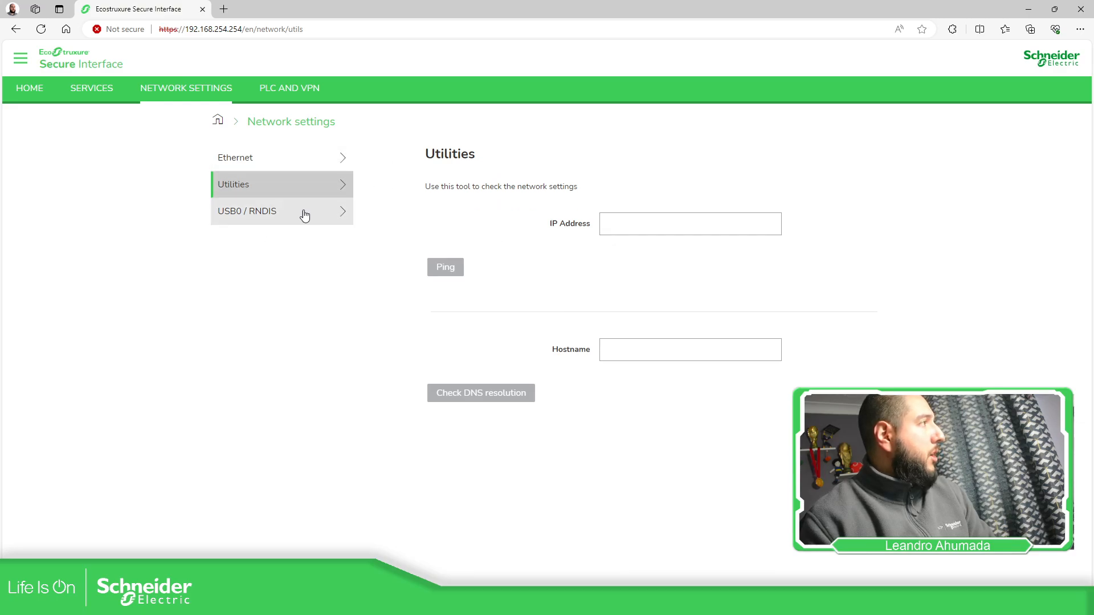
left_click(287, 96)
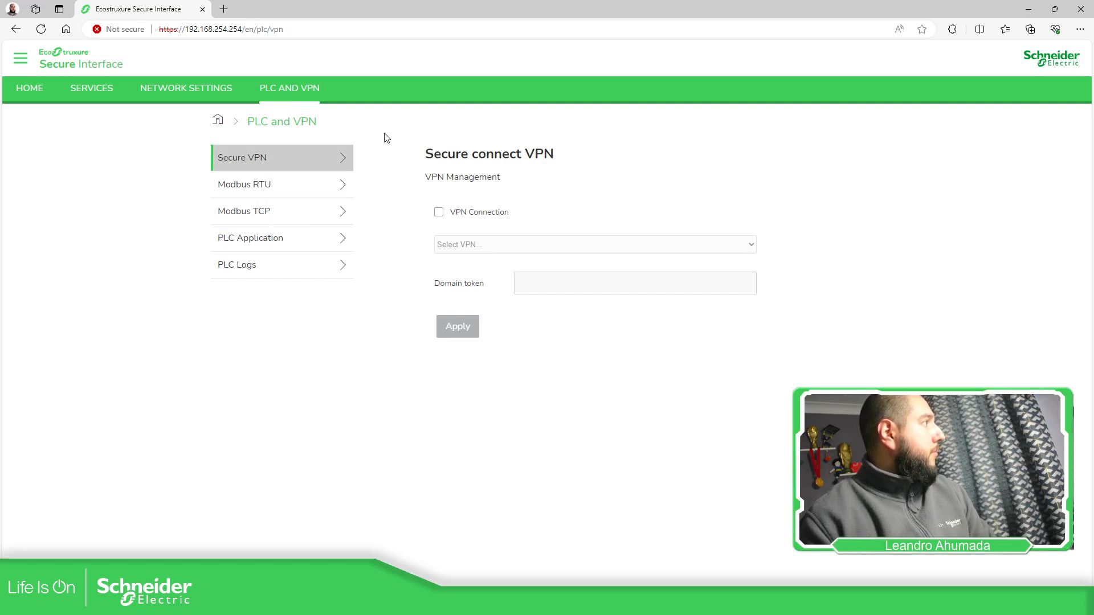
left_click(277, 189)
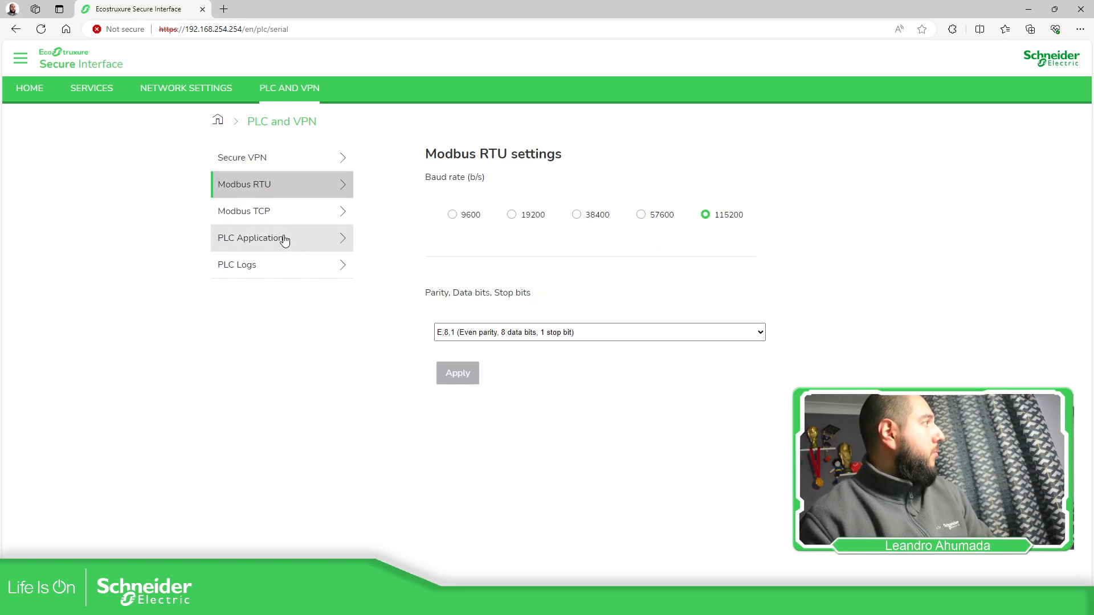
left_click(262, 210)
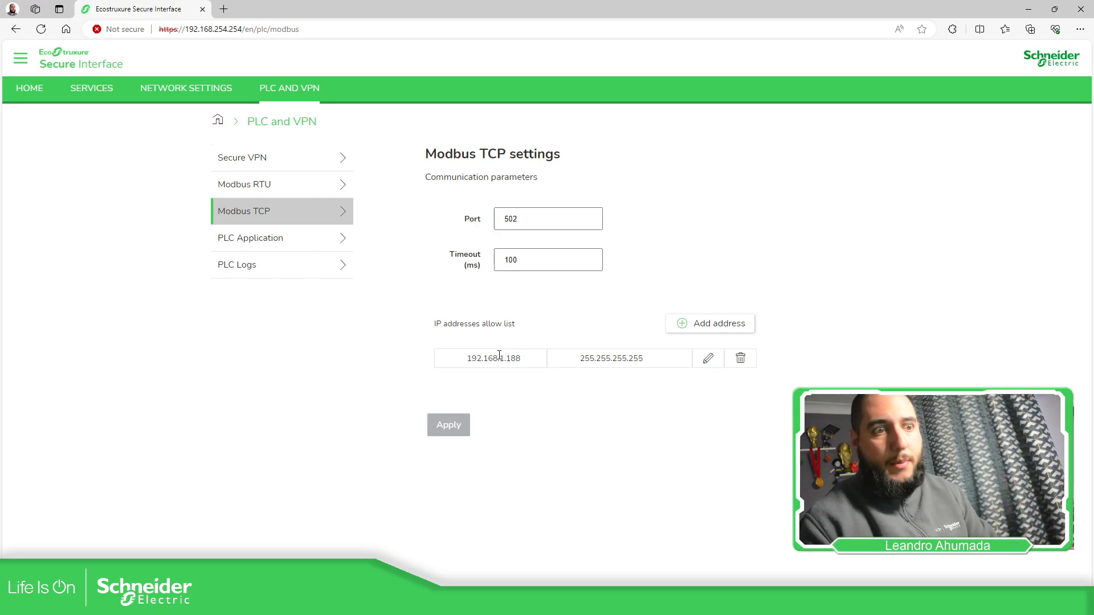
left_click(740, 359)
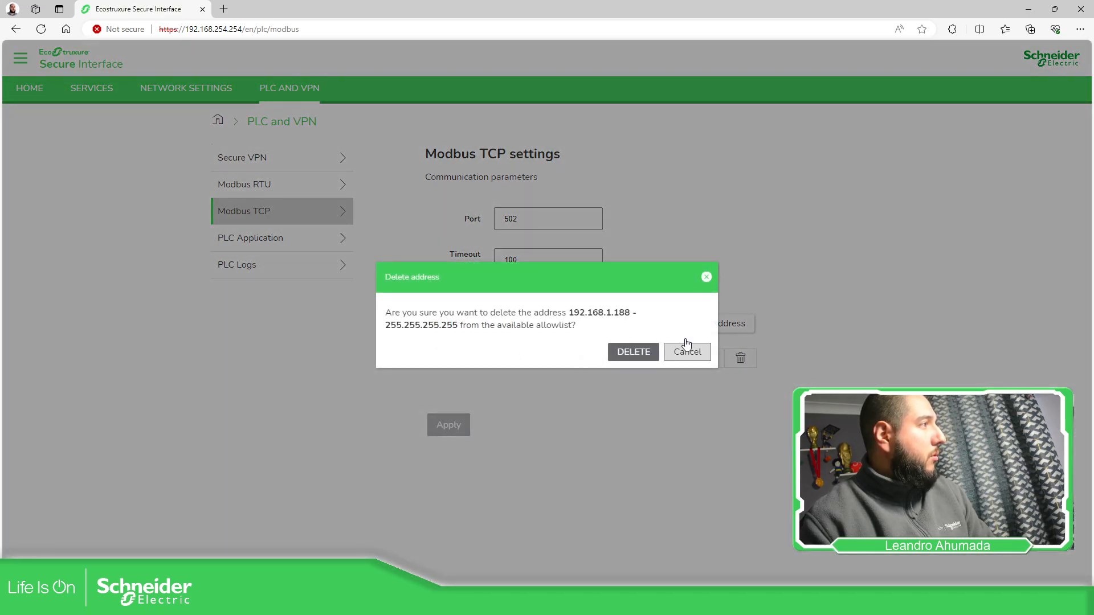
left_click(627, 352)
- Add the address 192.168.1.123 with subnet mask 255.255.255.0 to the Modbus TCP allow list and apply the settings
left_click(707, 325)
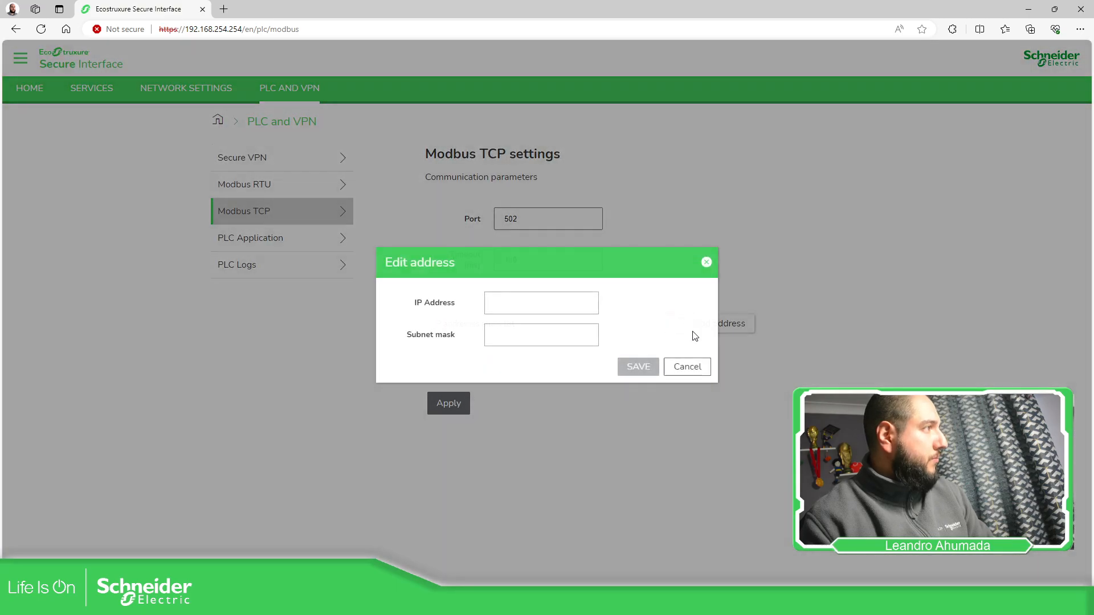
left_click(515, 298)
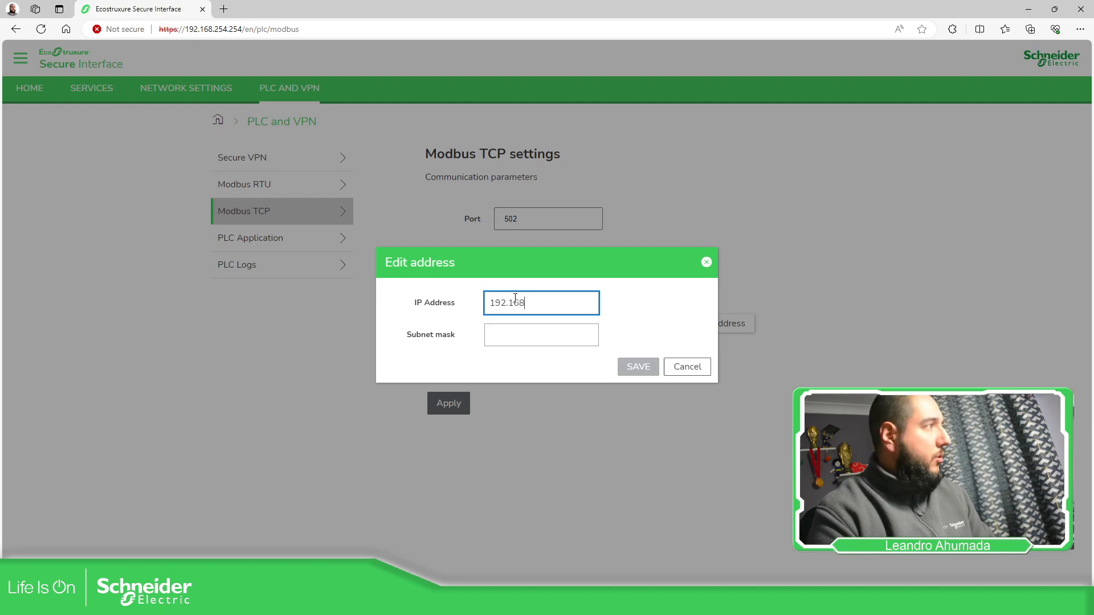
key("Tab")
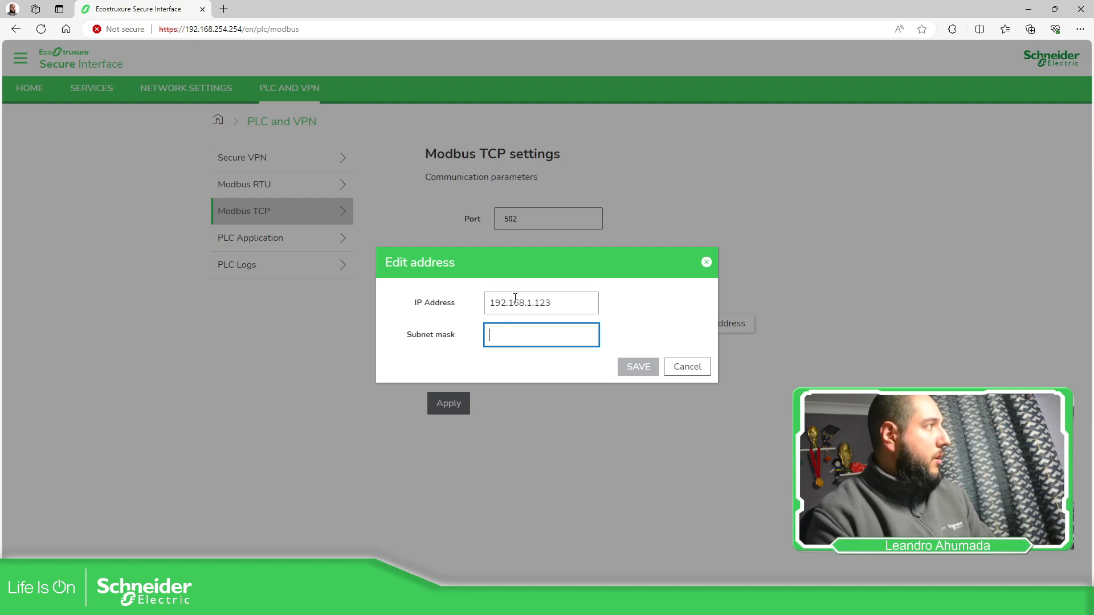
type("255.255.255")
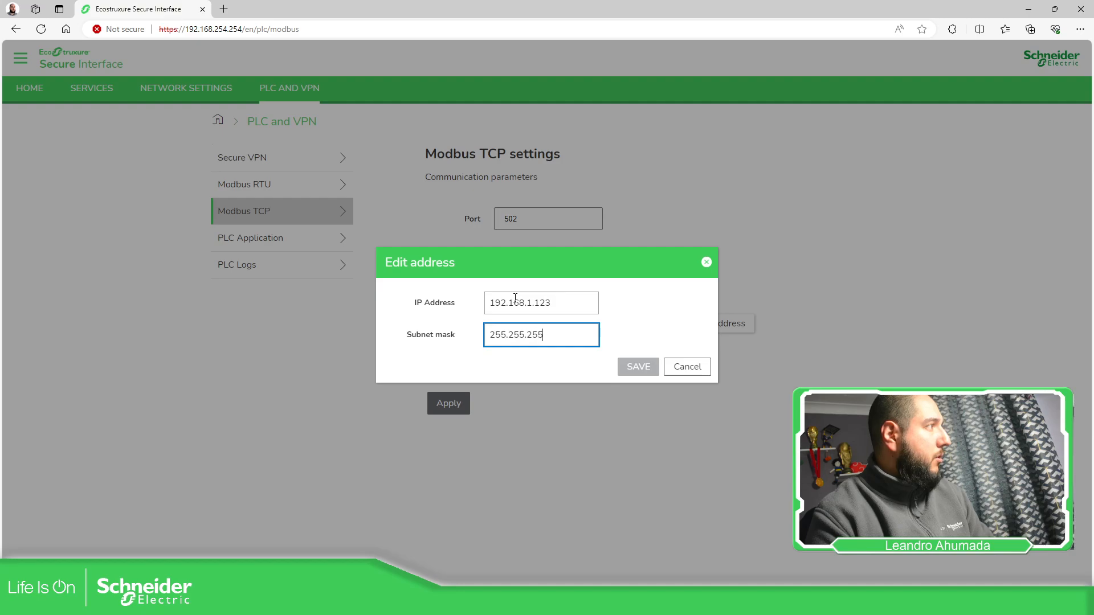
type(".0")
left_click(633, 367)
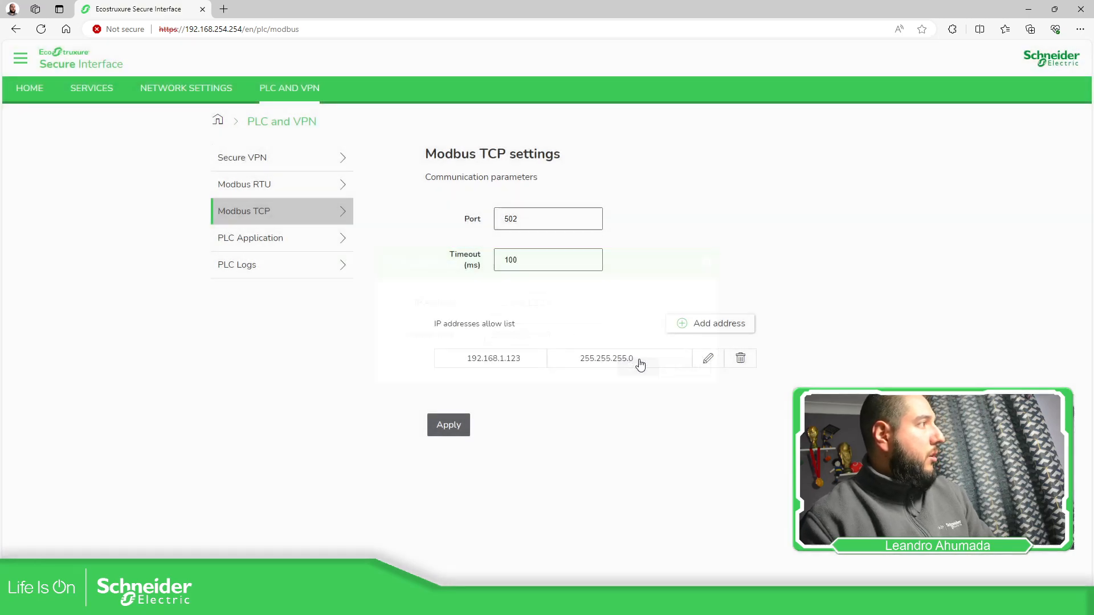
left_click(455, 427)
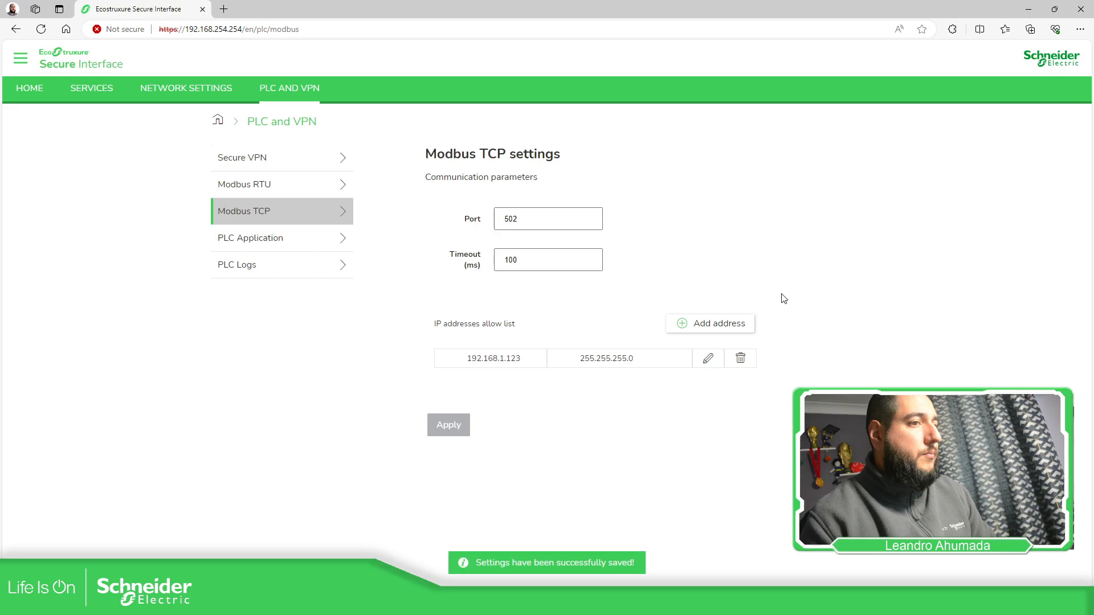
- In the web services, create a WEBapp PLC user named Administrator and enter the account password
left_click(80, 90)
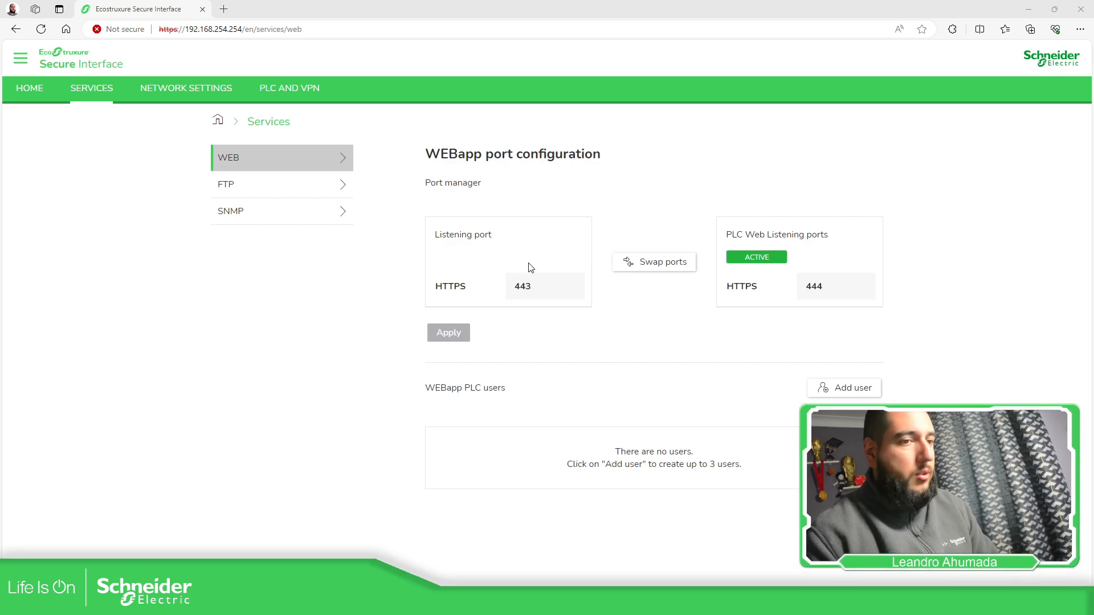
left_click(827, 387)
left_click(623, 269)
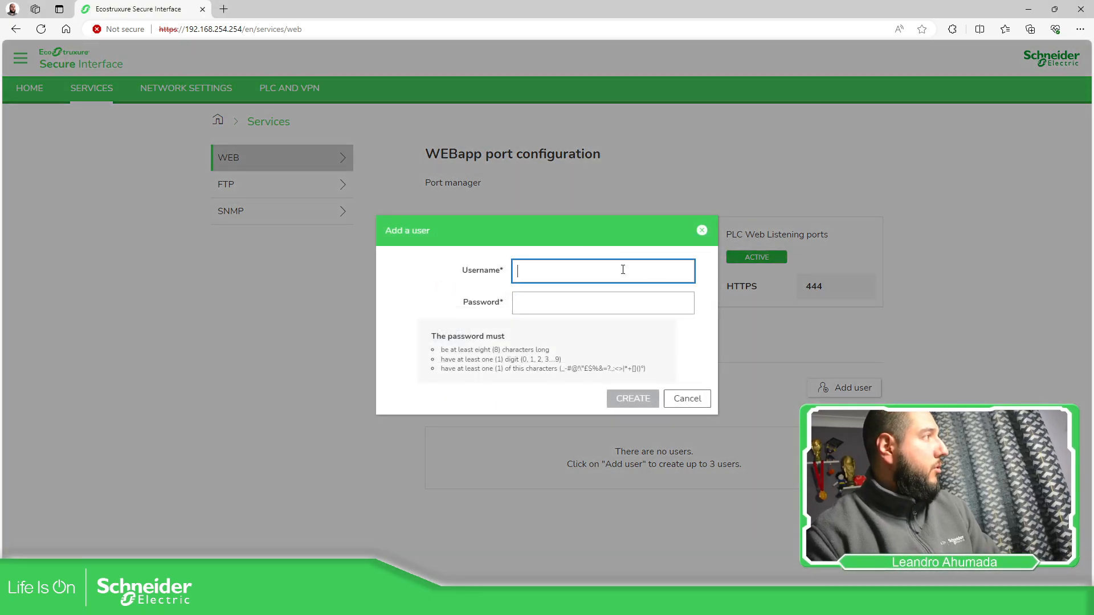
type("Administrator")
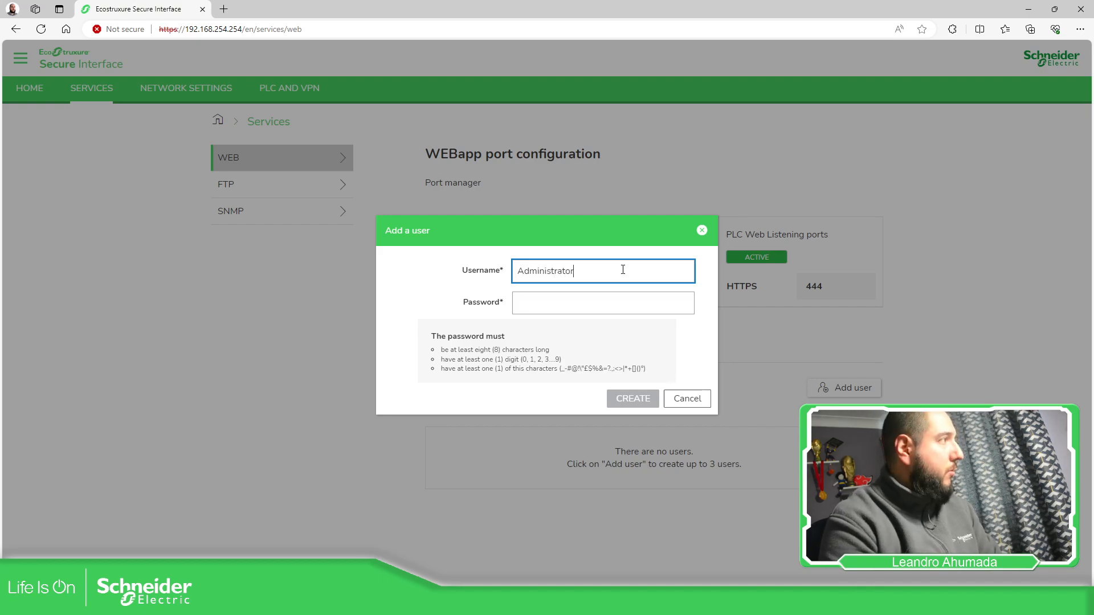
key("Tab")
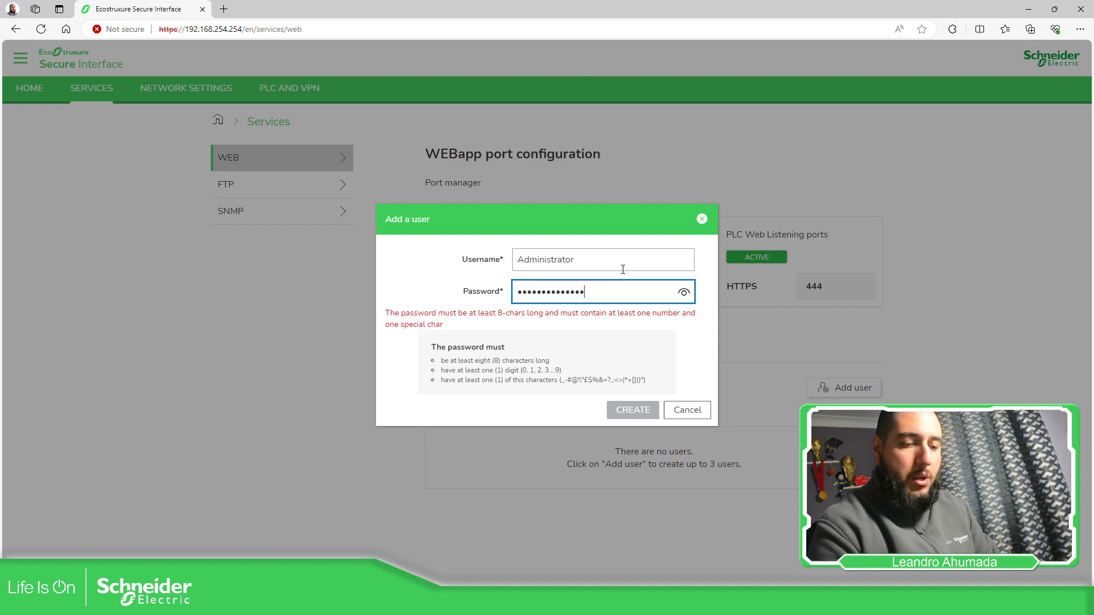
left_click(685, 306)
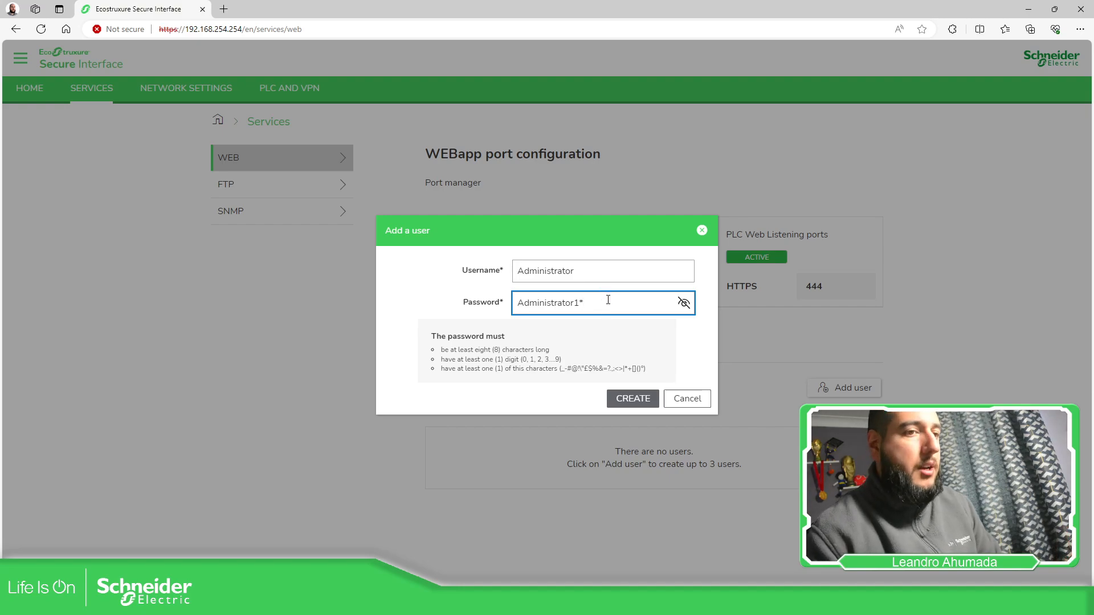
left_click(644, 403)
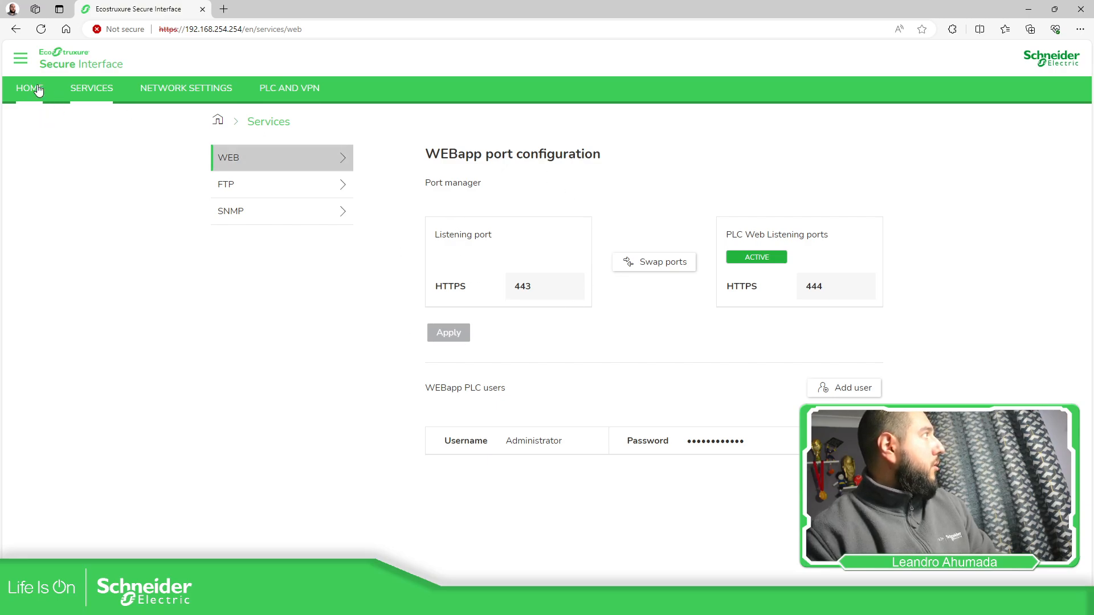
- Review the FTP and SNMP services, the Ethernet port settings, and the Secure VPN and Modbus TCP settings
left_click(245, 185)
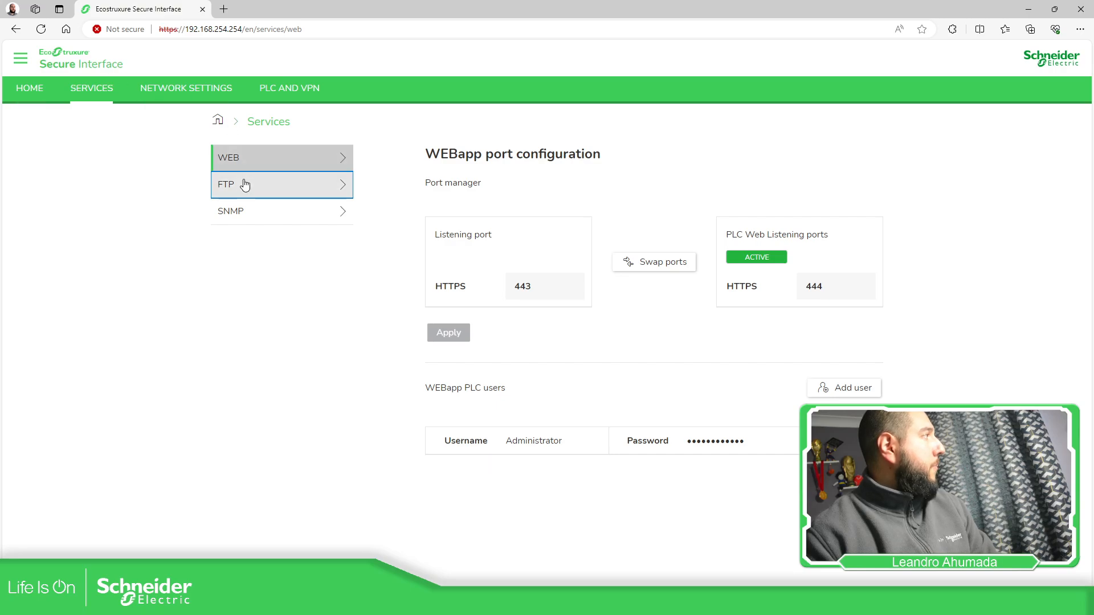
left_click(256, 212)
left_click(181, 88)
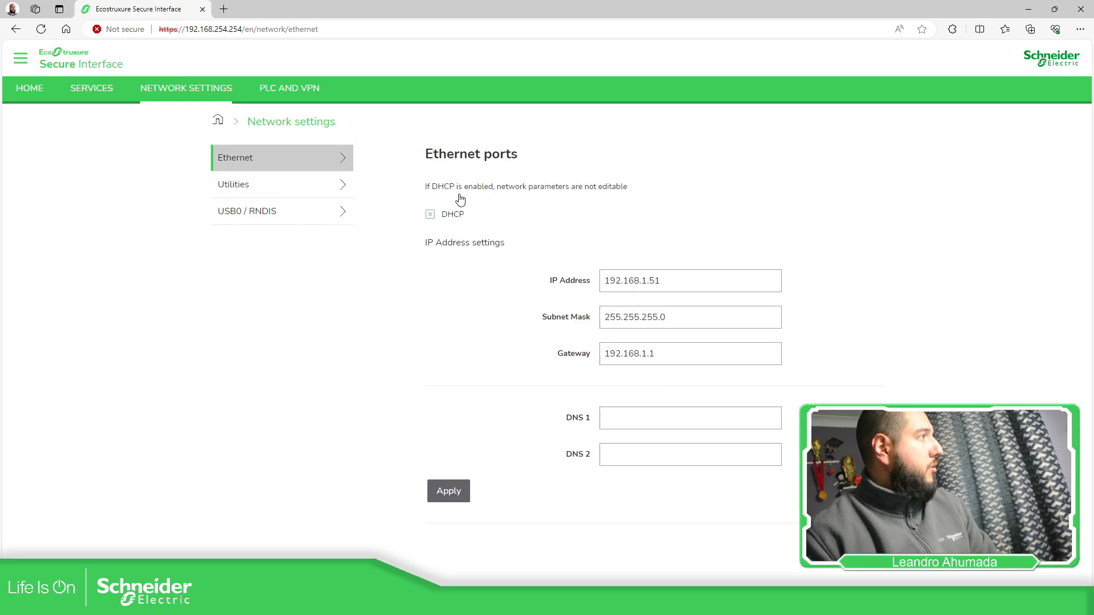
left_click(302, 92)
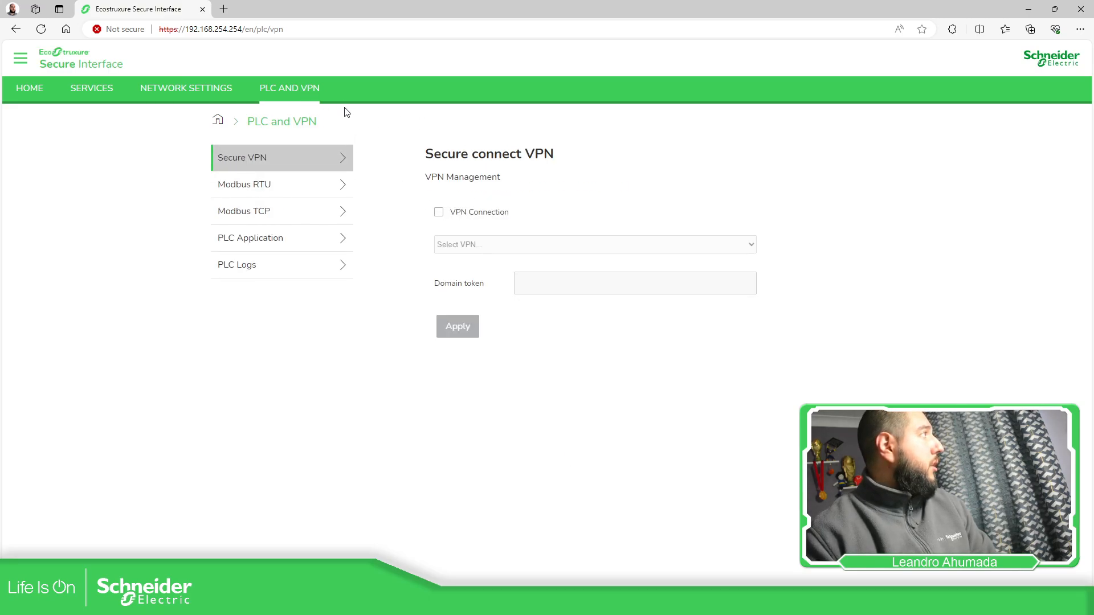
left_click(305, 221)
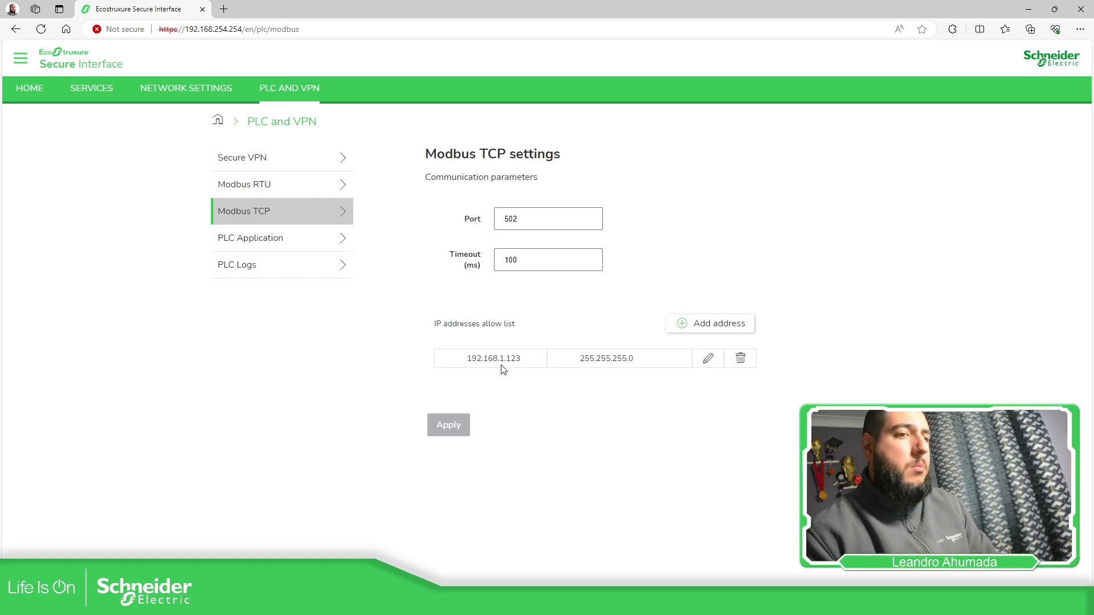
left_click(29, 88)
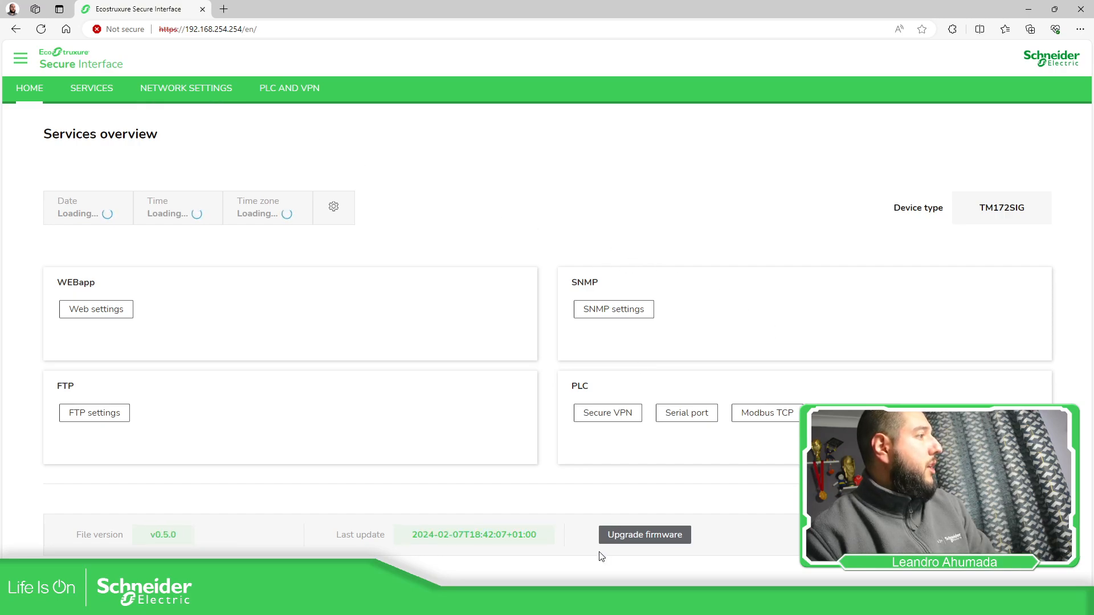
left_click(647, 537)
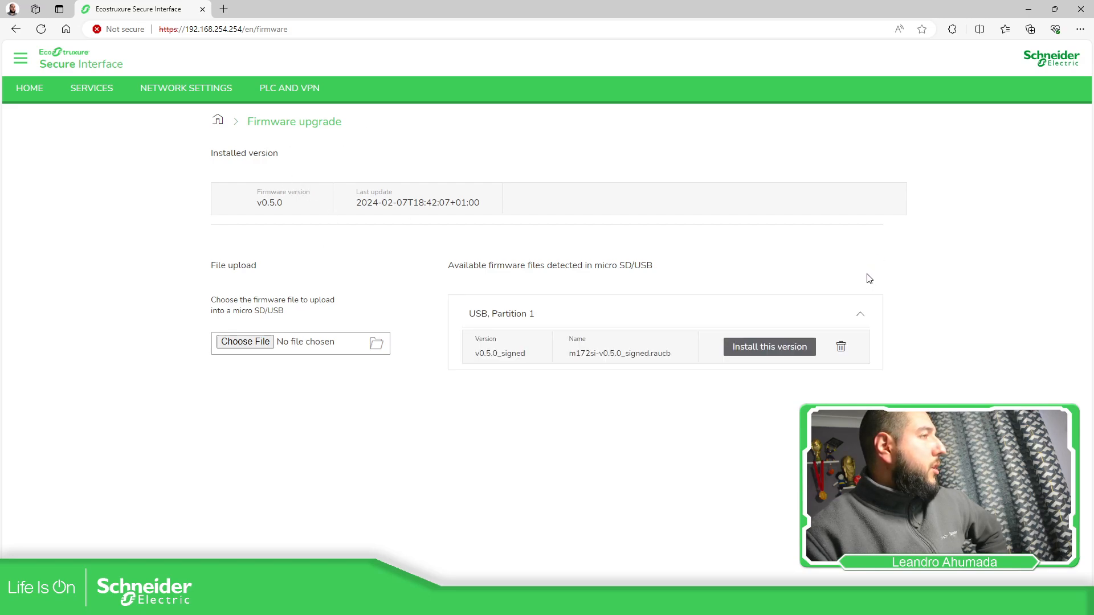
left_click(755, 355)
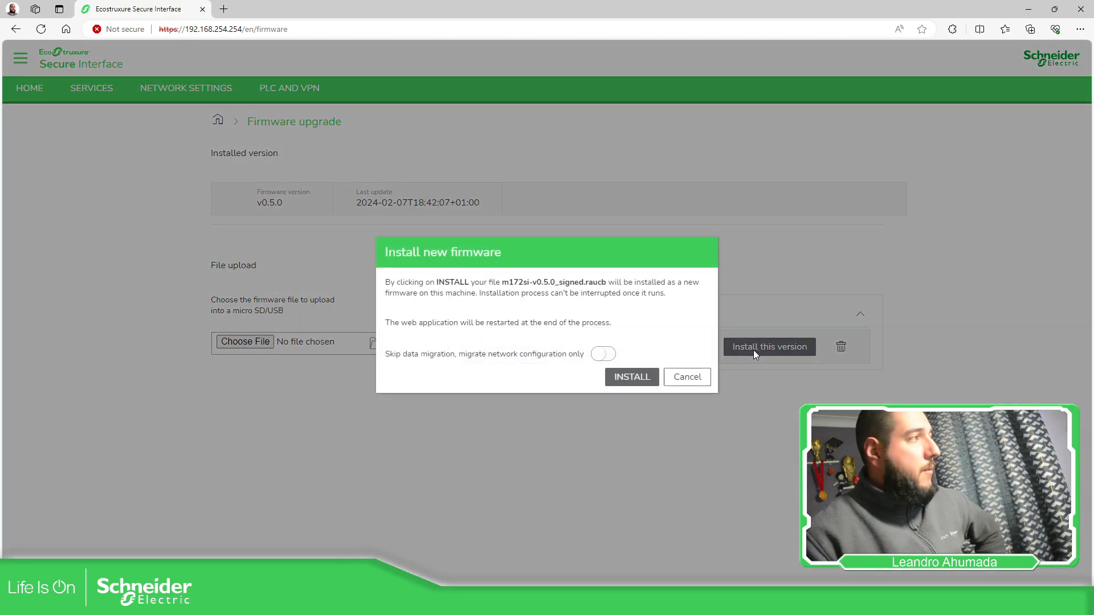
left_click(604, 355)
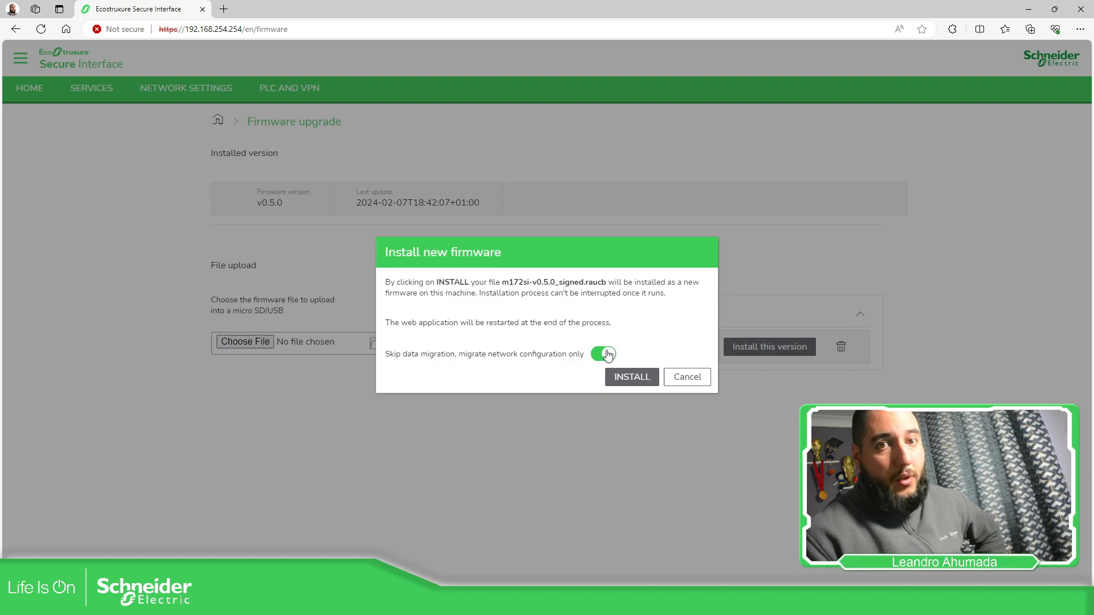
left_click(693, 379)
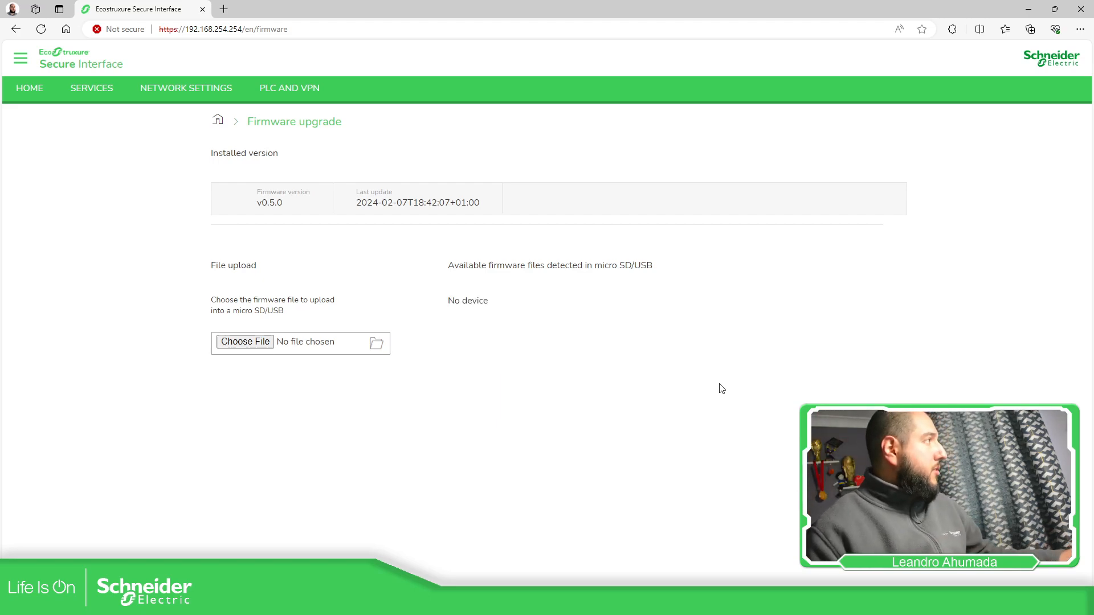
- Open the device settings and review the date and time settings and the profile settings
left_click(13, 87)
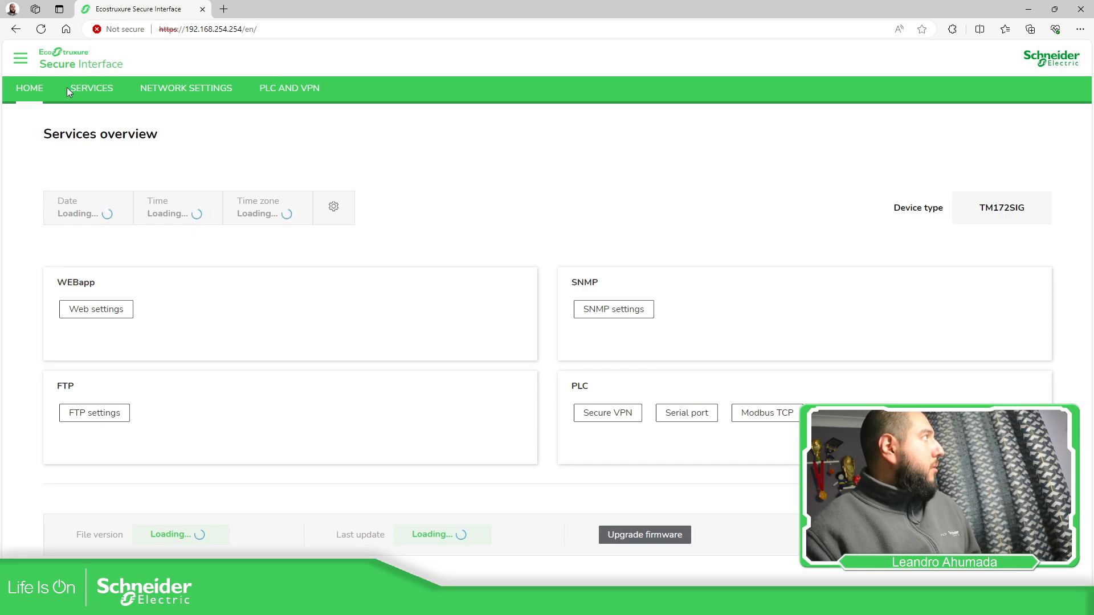
left_click(26, 61)
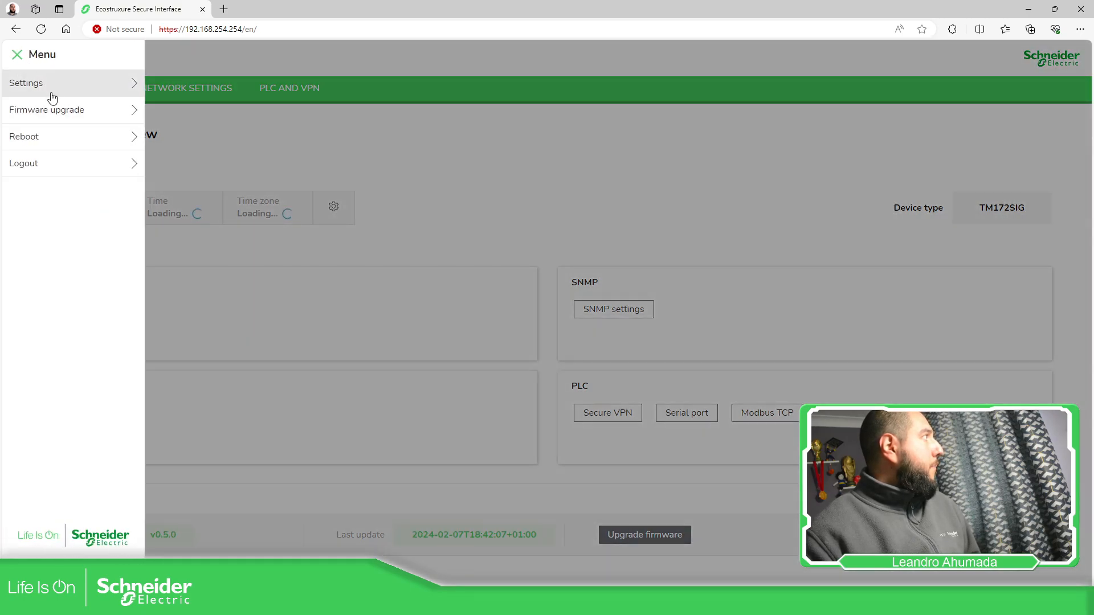
left_click(136, 86)
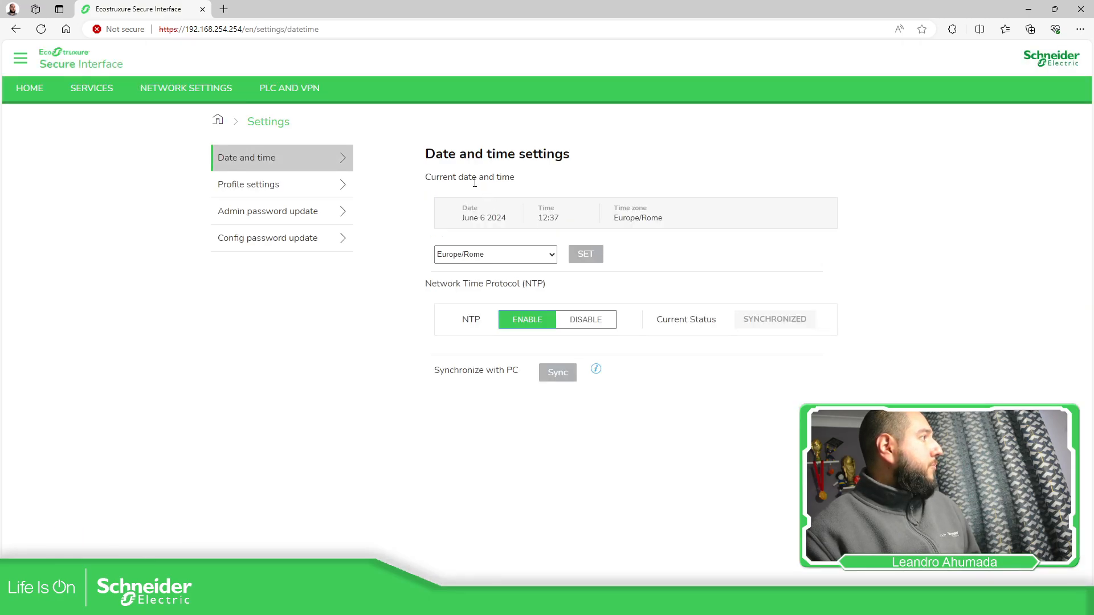
left_click(306, 189)
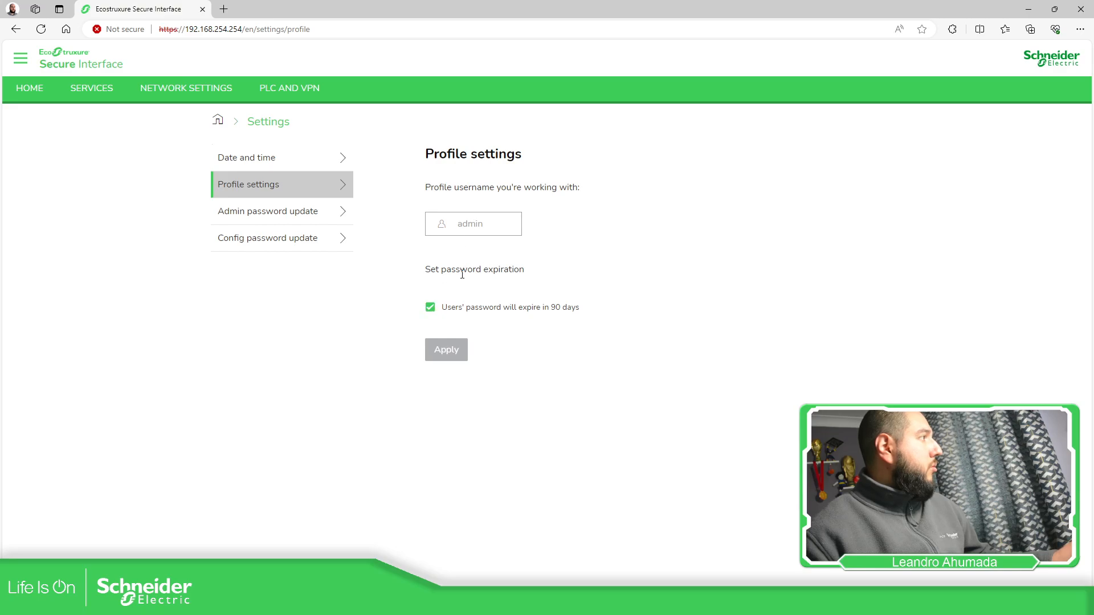
left_click(431, 308)
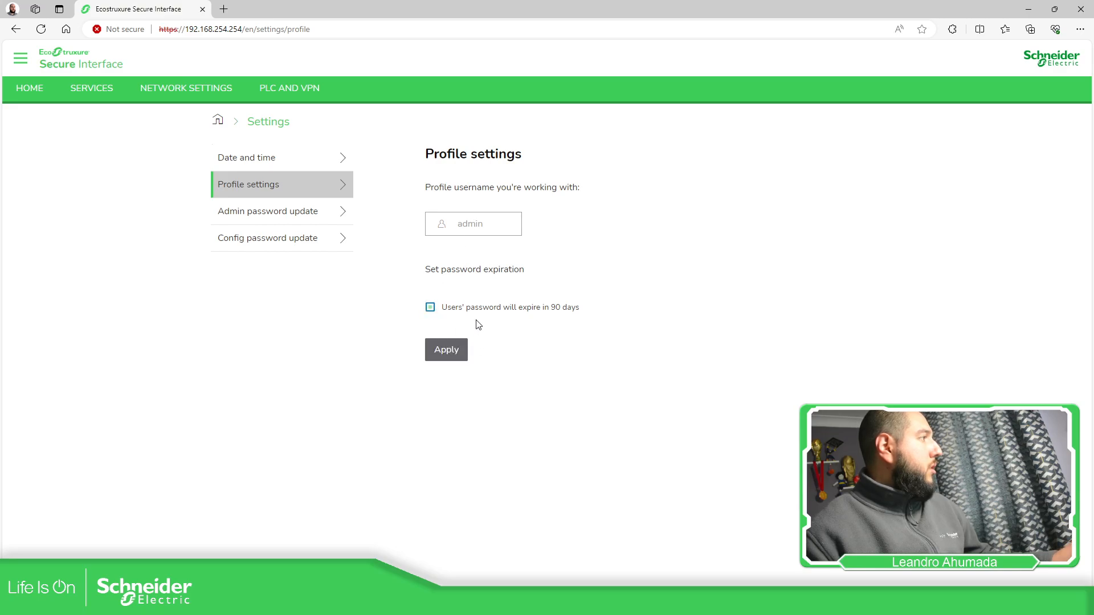
left_click(431, 307)
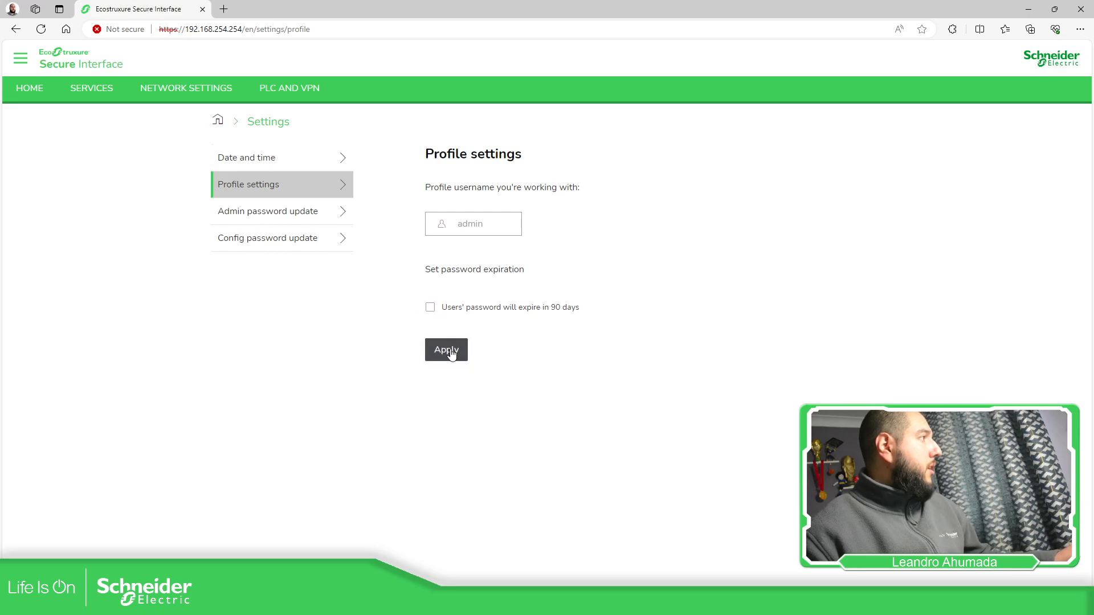
left_click(430, 308)
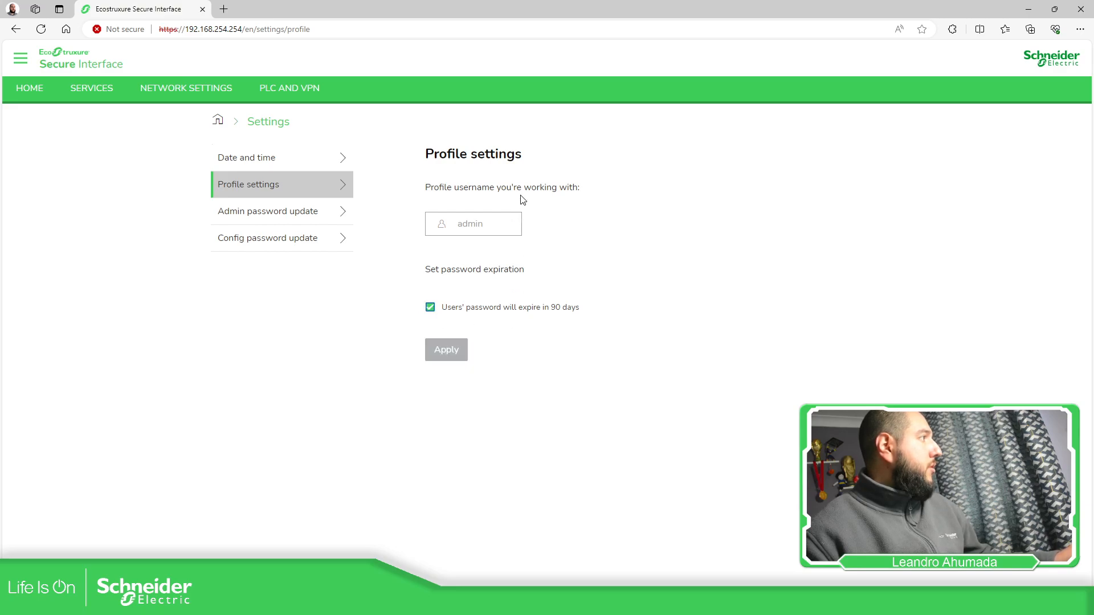
- Change the "admin" user's password by entering and confirming the new password, check the confirmation entry, and save it
left_click(322, 212)
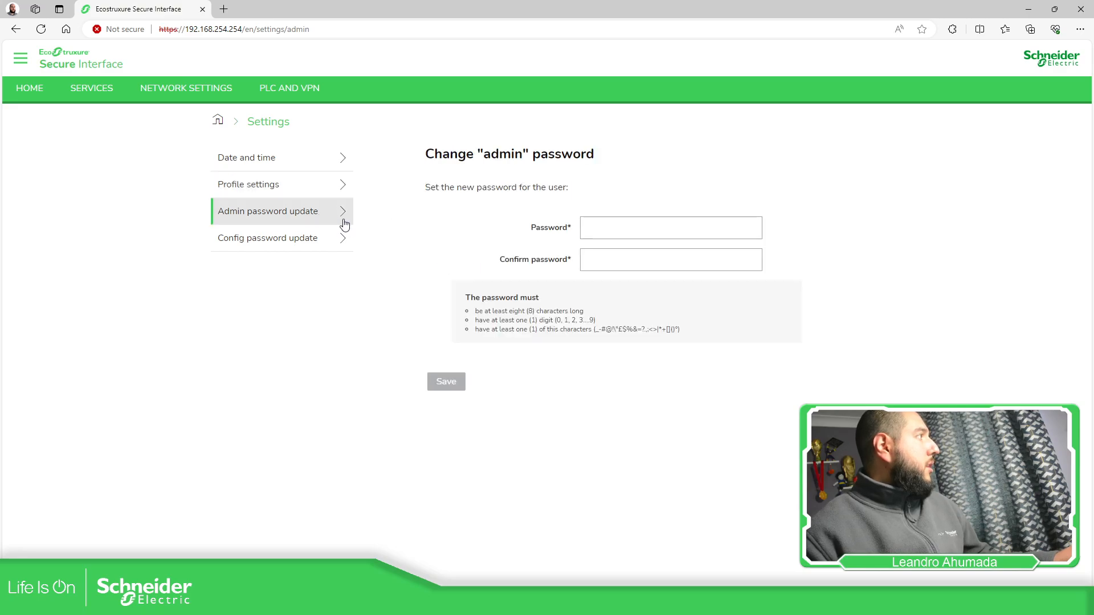
left_click(619, 230)
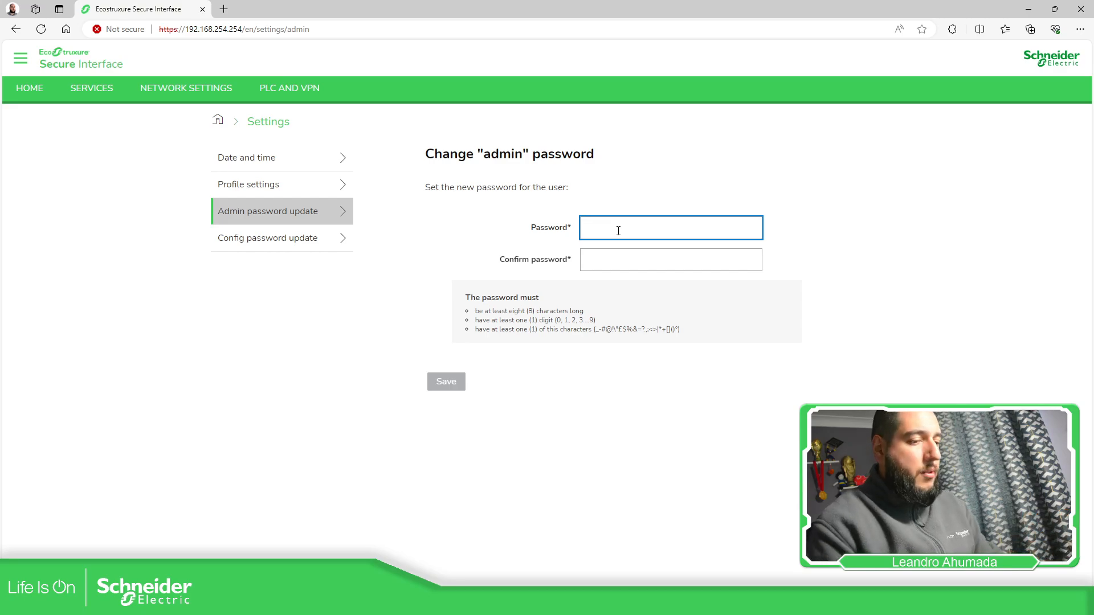
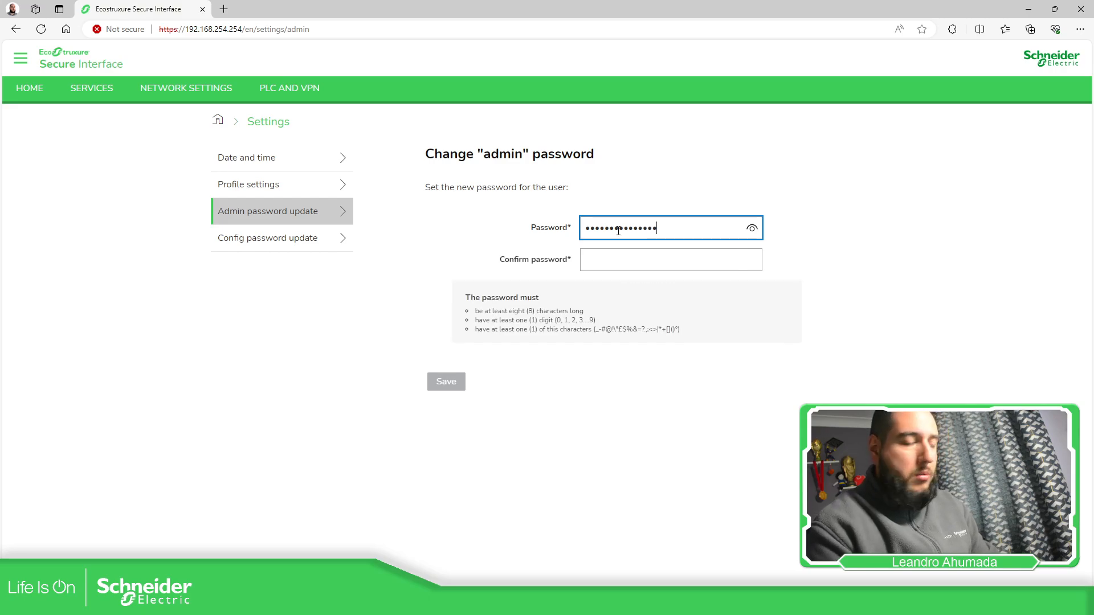
key("Tab")
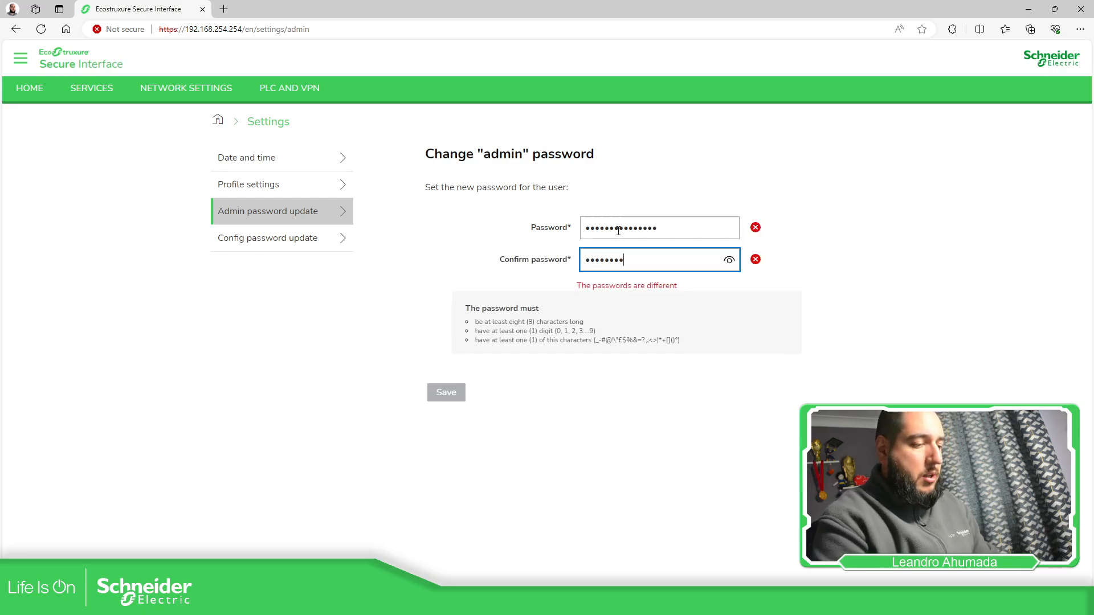
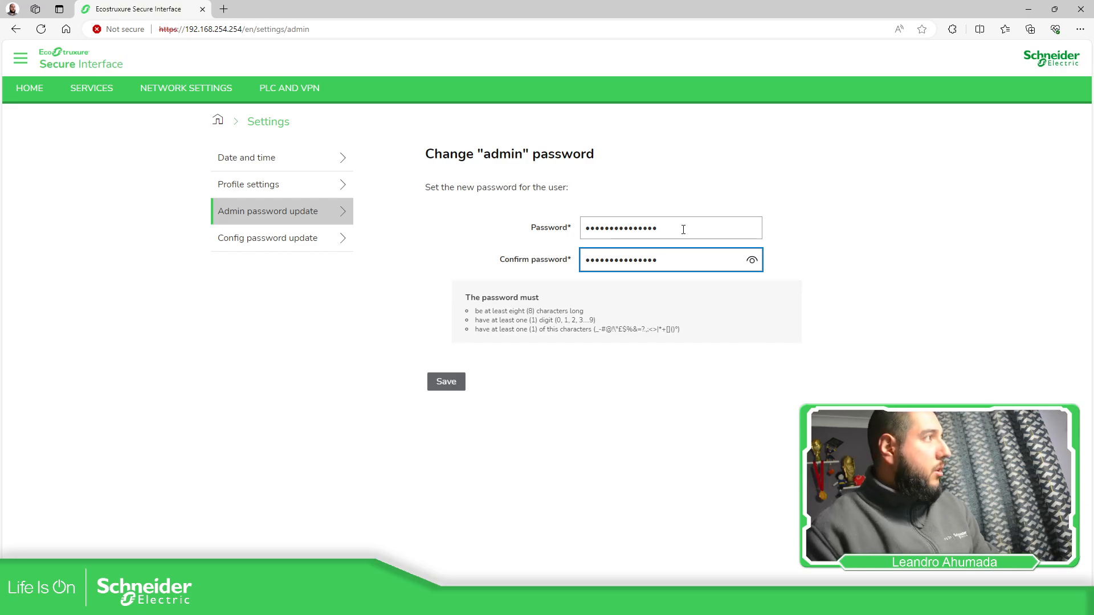
left_click(753, 261)
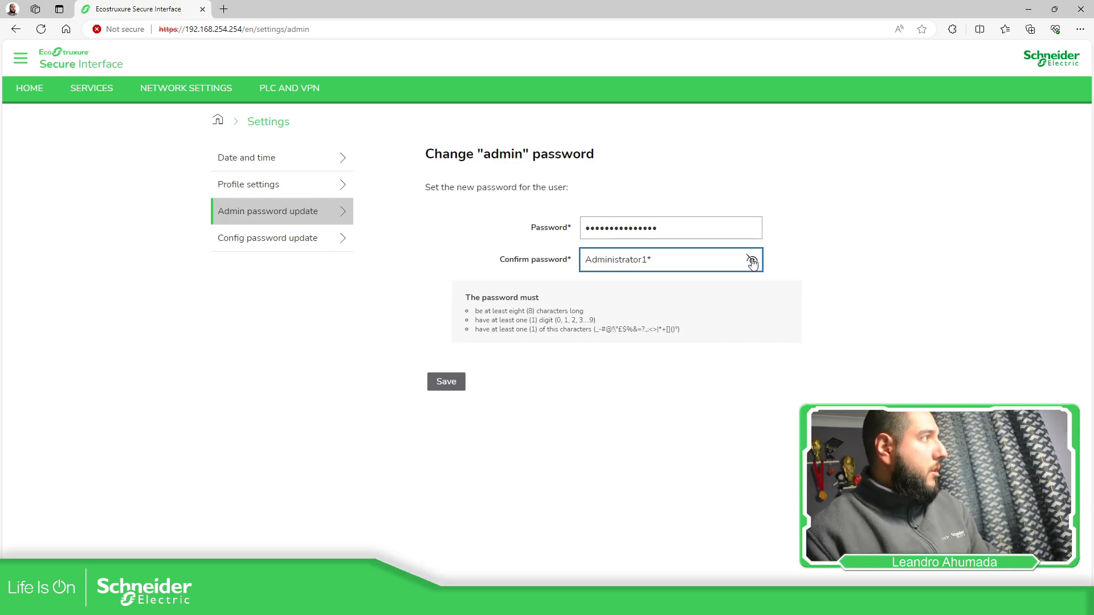
left_click(446, 383)
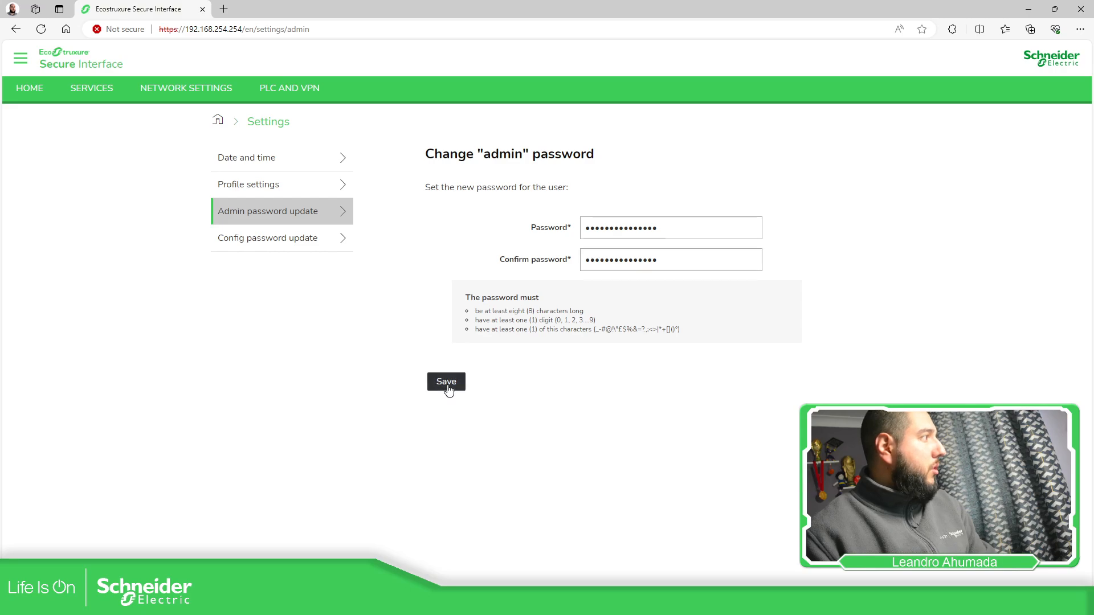
- Change the "config" user's password by entering and confirming the new password, check the confirmation entry, and save it
left_click(303, 240)
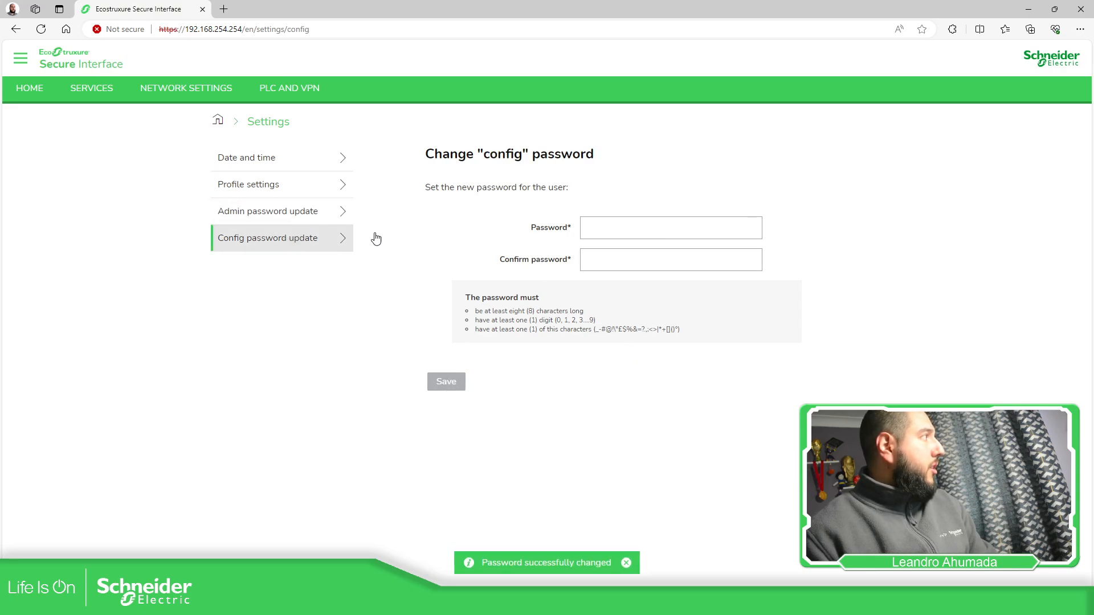
left_click(609, 228)
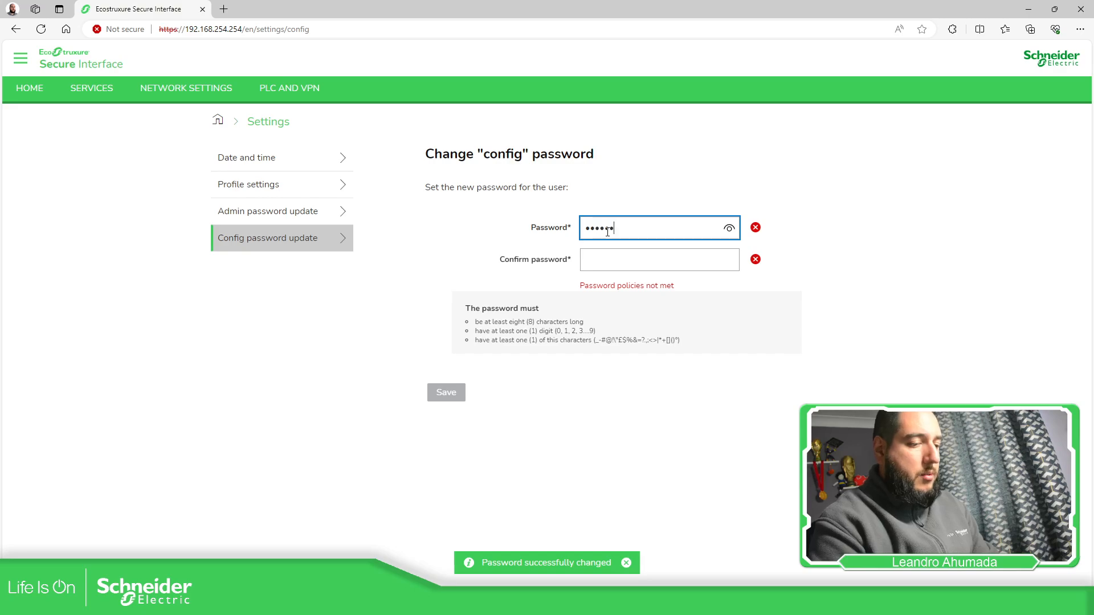
key("Tab")
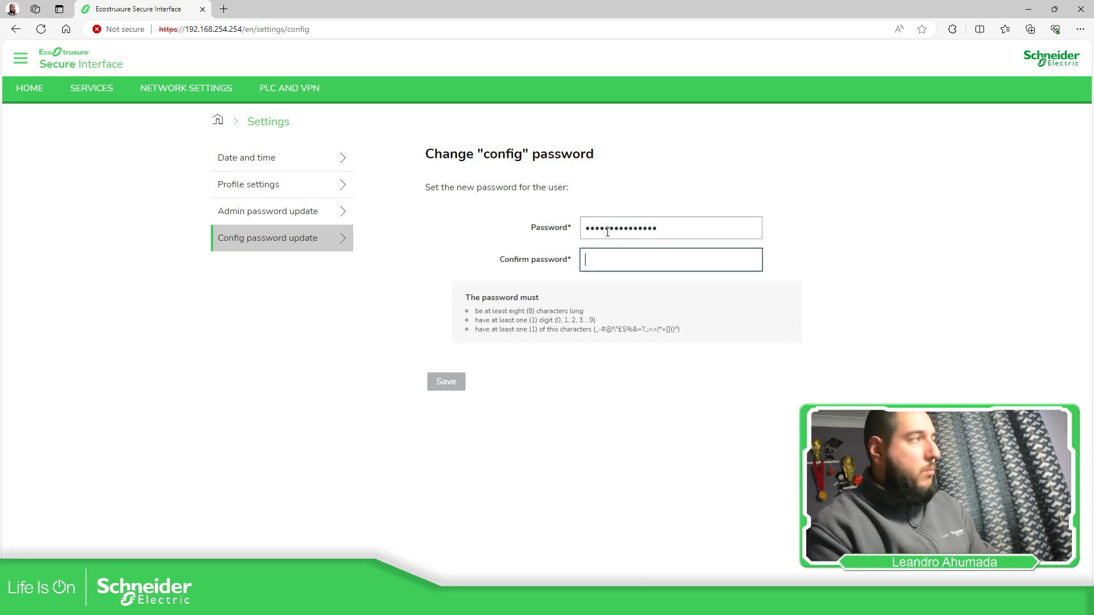
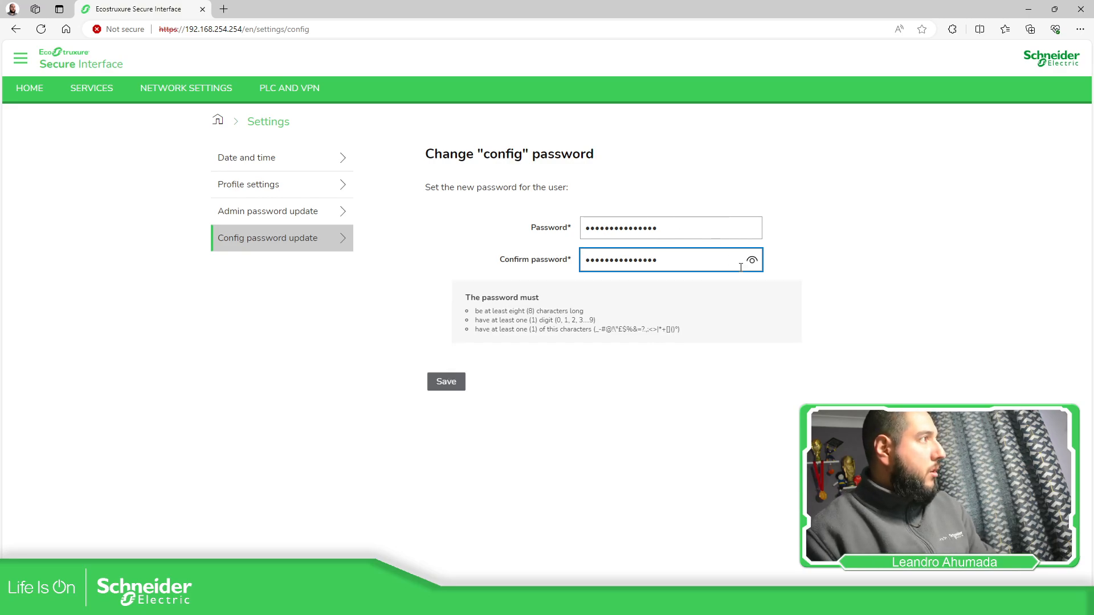
left_click(752, 262)
left_click(752, 261)
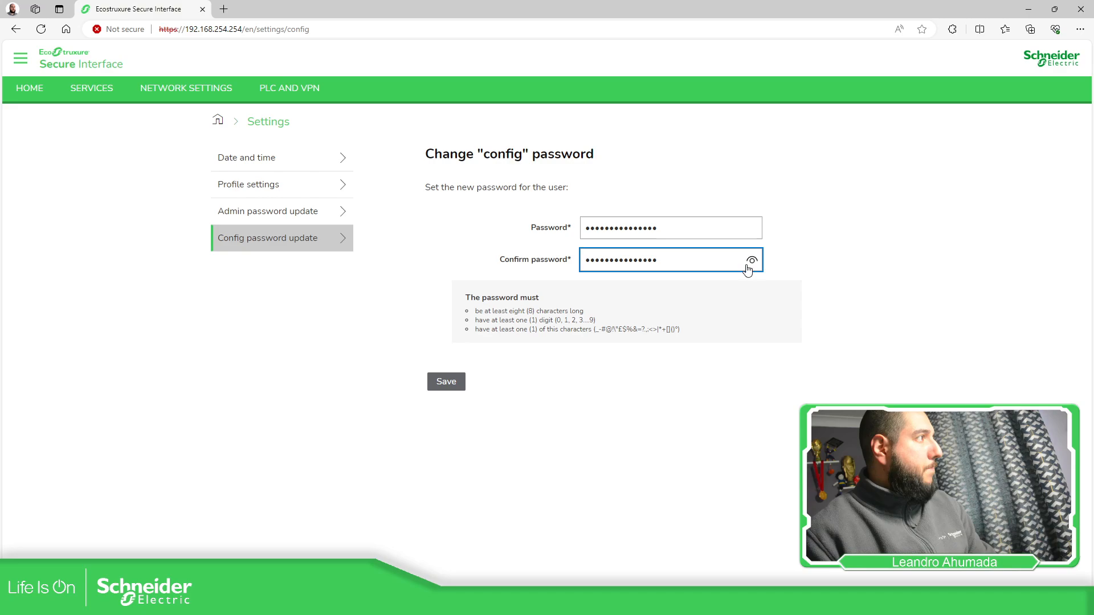
left_click(445, 382)
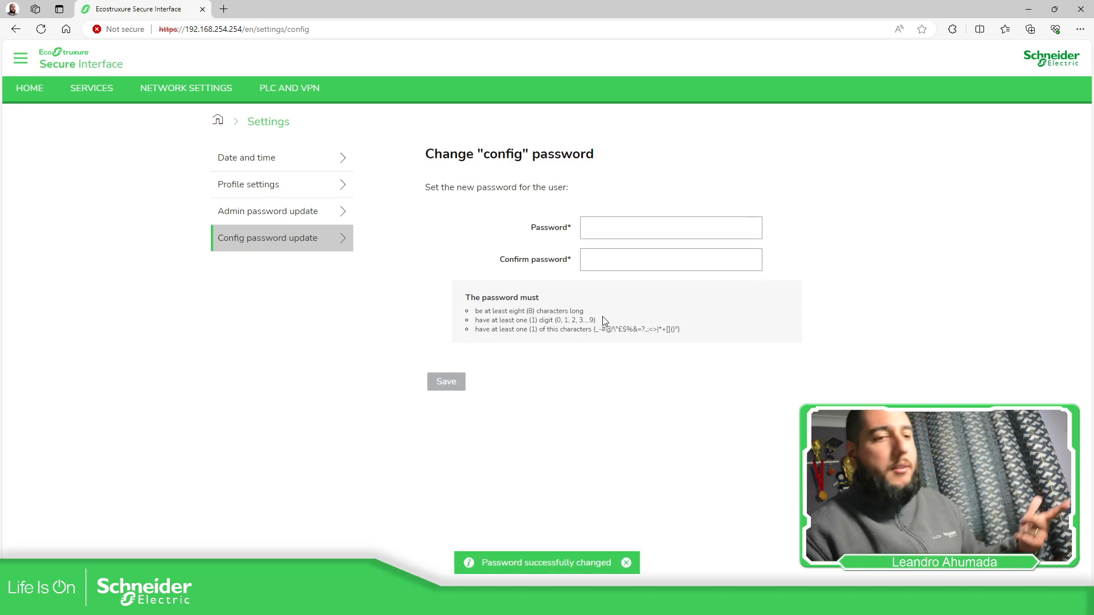